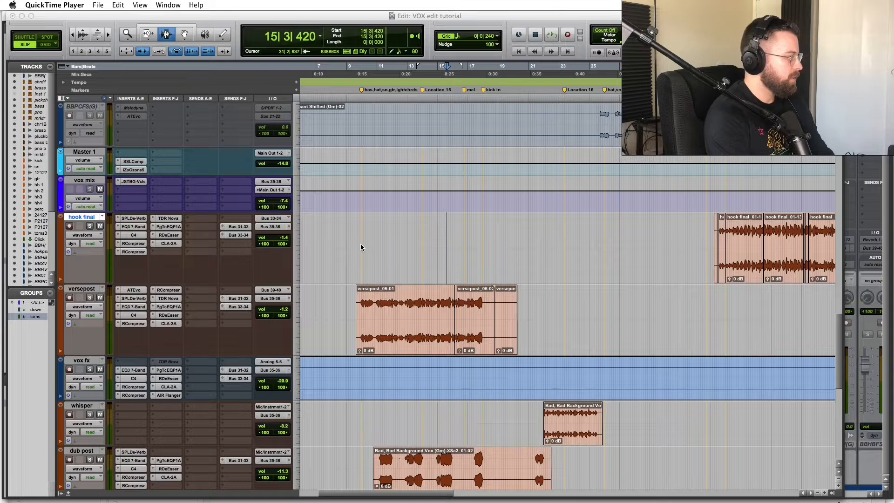
Step: Play the versepost verse vocal from its clip start, zooming in on the waveform
scroll(390, 309, right, 5)
scroll(397, 312, left, 10)
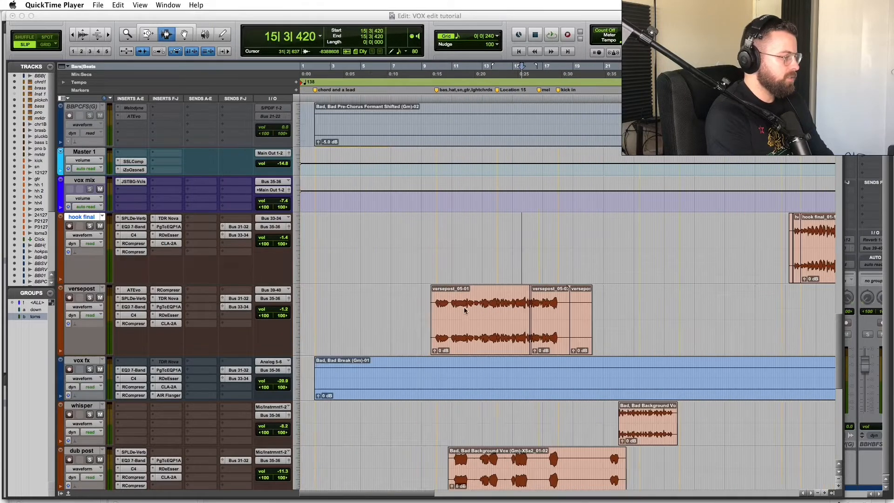
click(433, 298)
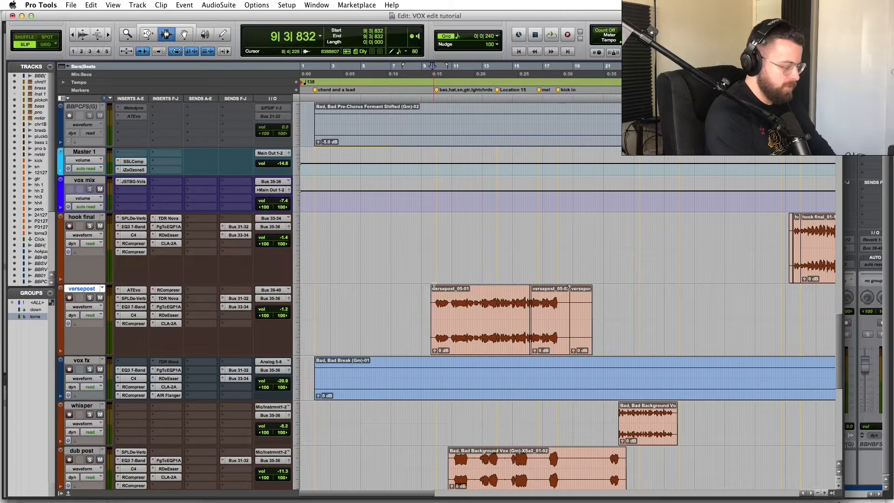
key(space)
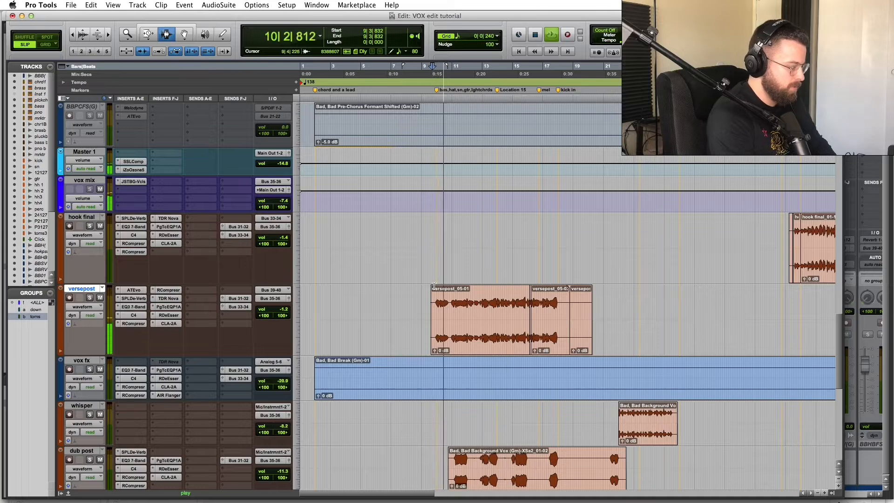
click(467, 298)
key(t)
key(t)
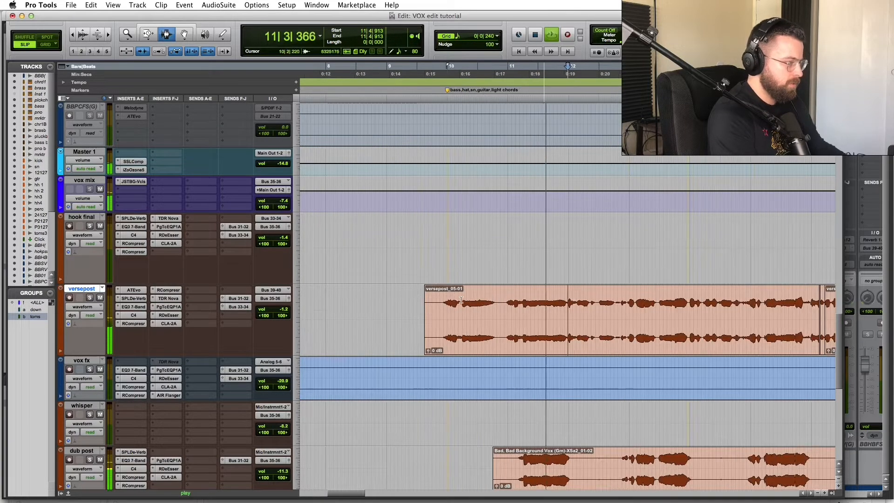
click(433, 296)
key(space)
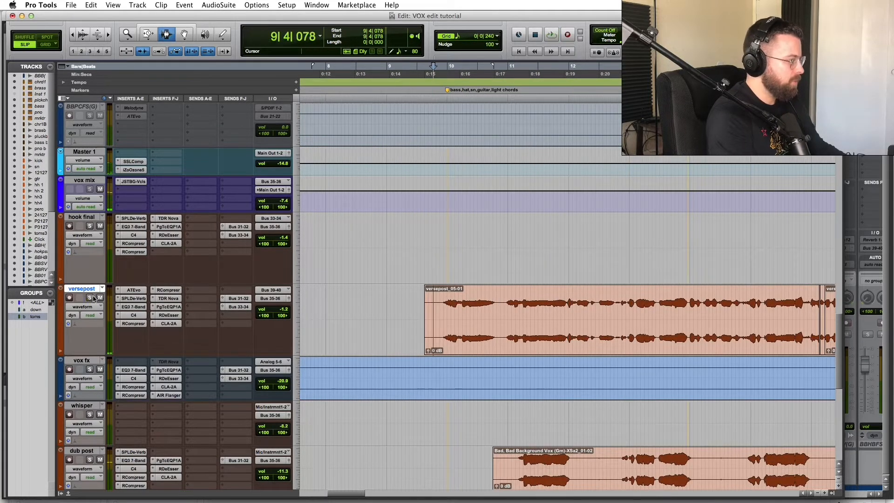
Step: Solo versepost, play it while zooming in and out, and dismiss the CPU overload error
click(90, 298)
key(space)
key(t)
key(t)
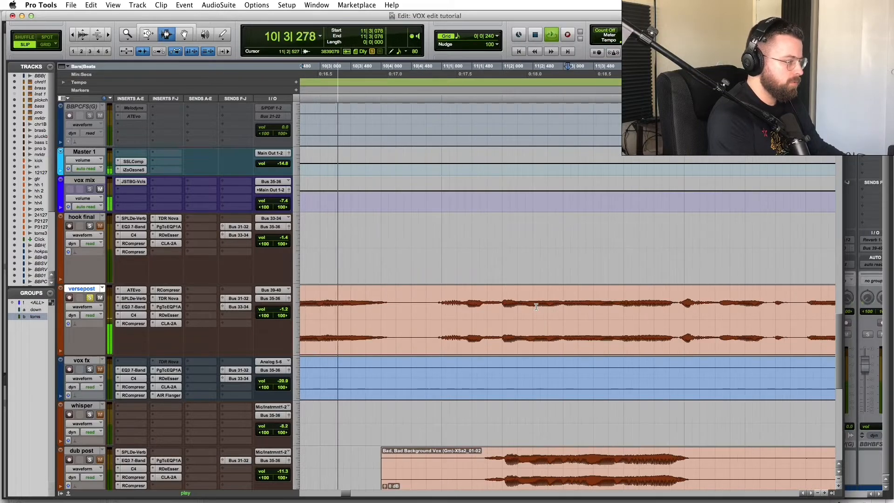
key(r)
key(r)
key(r)
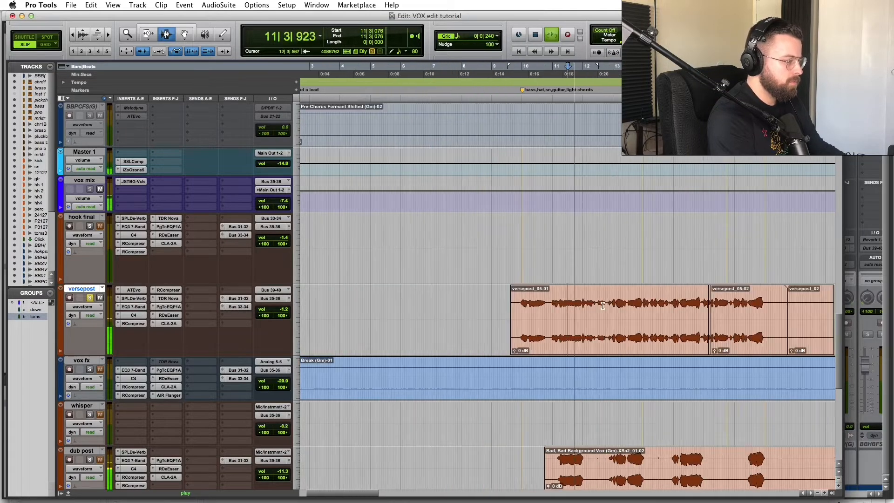
key(t)
key(t)
key(r)
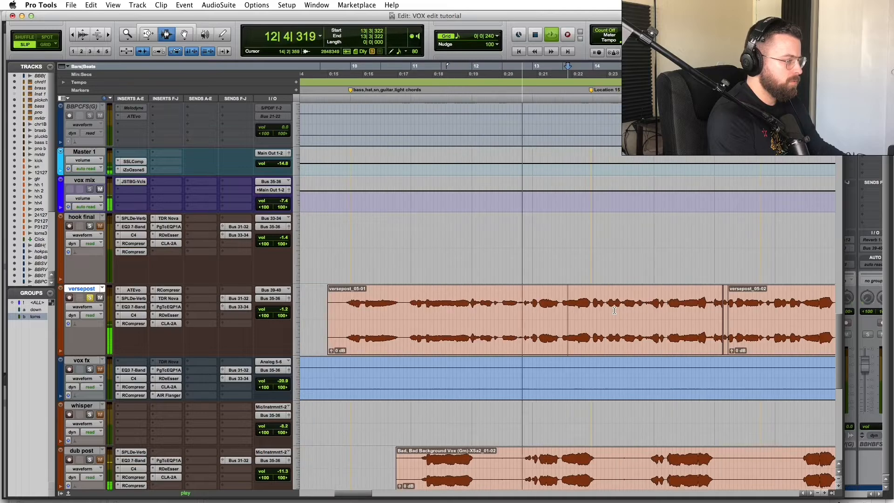
key(r)
key(Return)
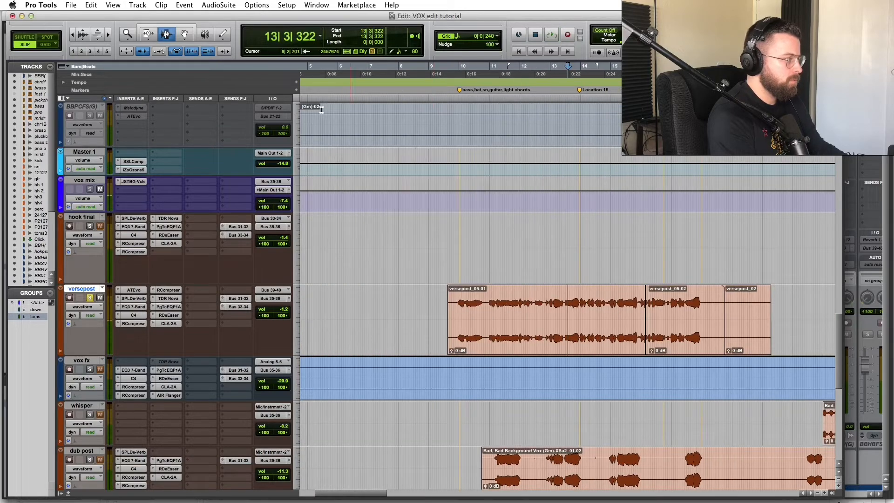
Step: Raise the Playback Engine hardware buffer size above 512 samples
click(260, 6)
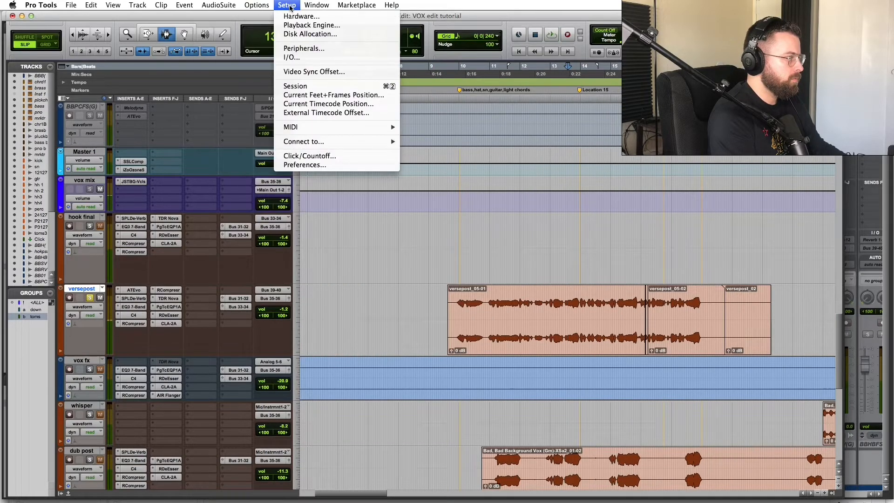
click(301, 25)
click(464, 154)
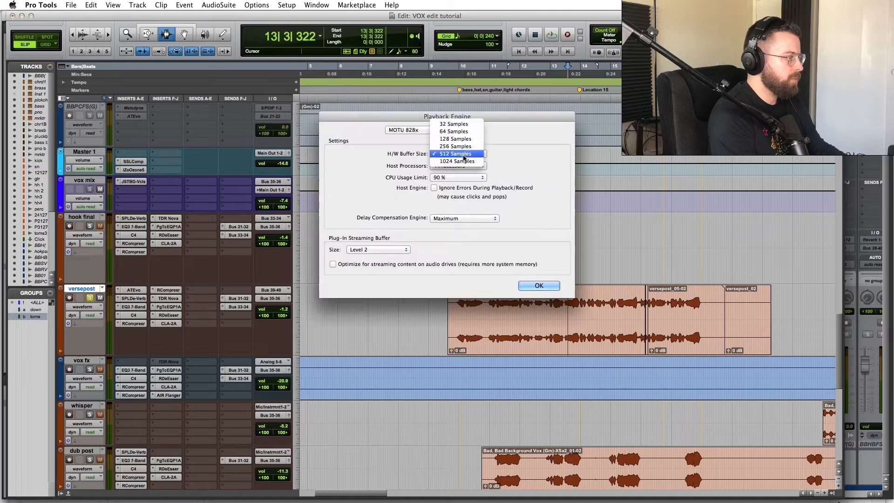
click(461, 161)
click(545, 286)
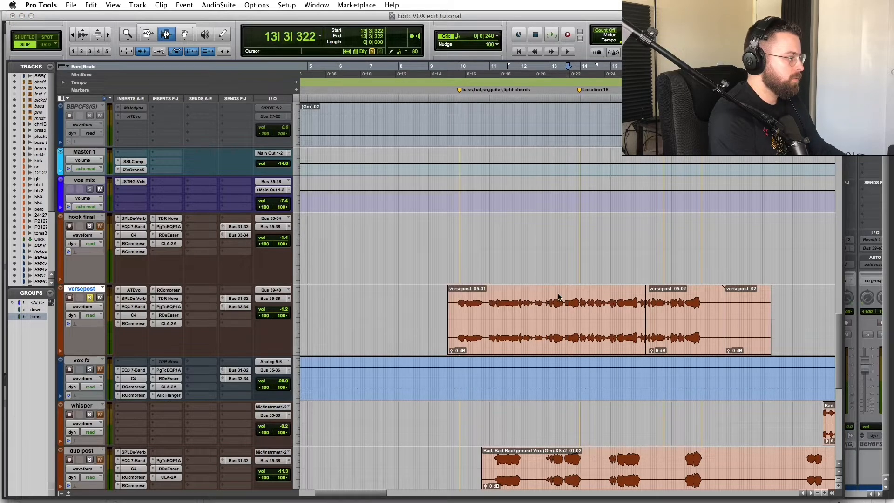
Step: Resume verse playback and zoom around the edit point at 14|3|783
key(space)
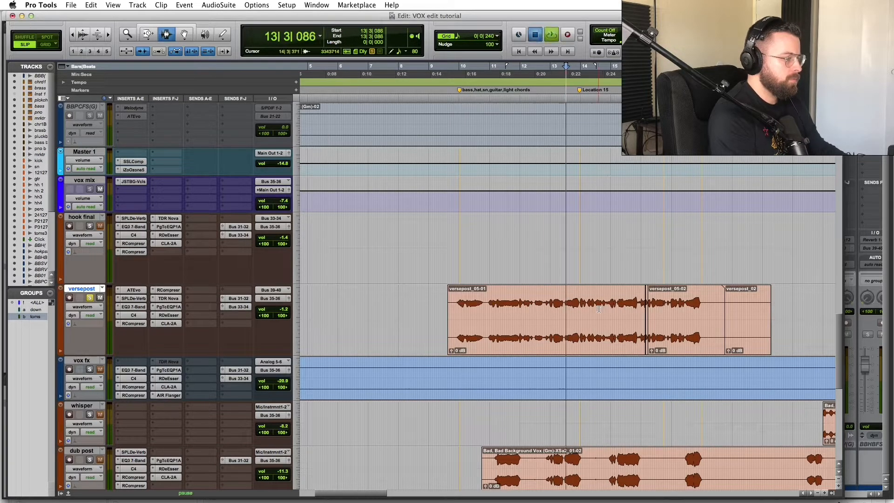
click(602, 313)
key(t)
key(t)
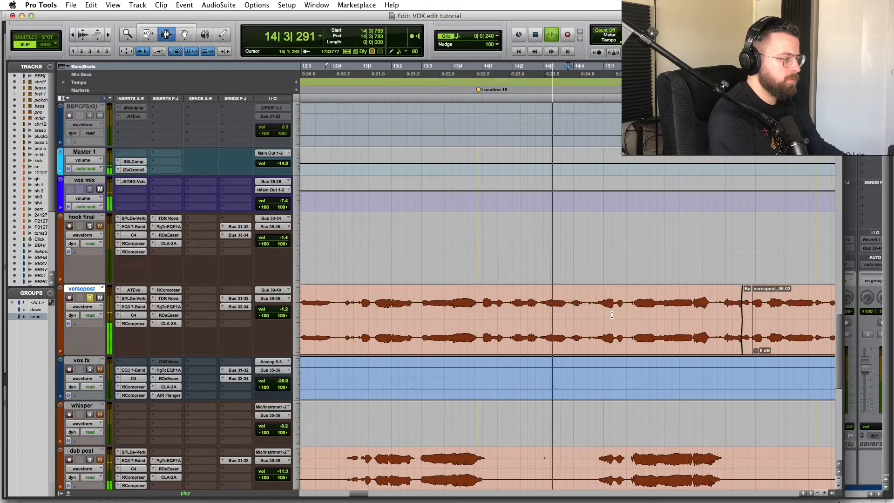
key(r)
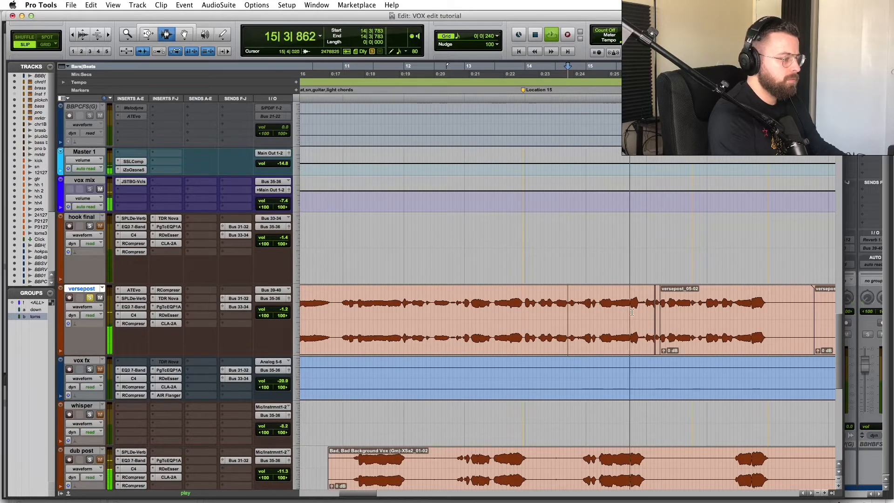
Step: Zoom out to the whole session, stop playback, and scroll down to the dub post track
key(r)
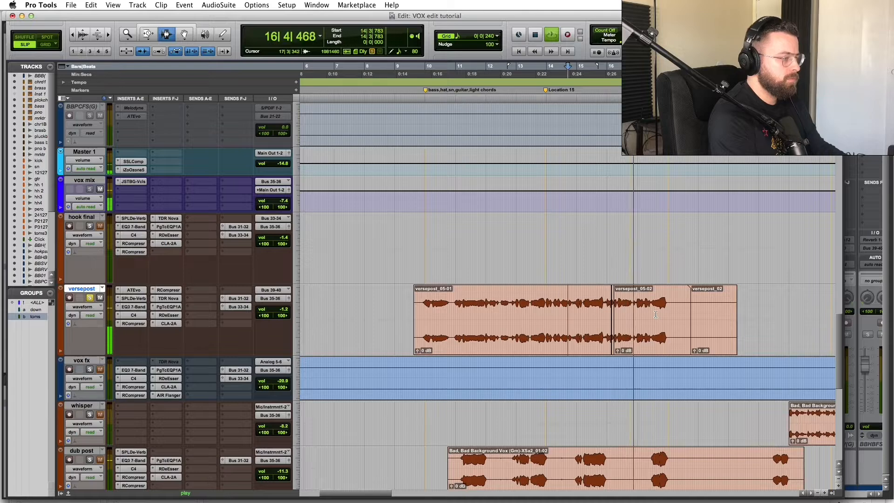
key(r)
key(r)
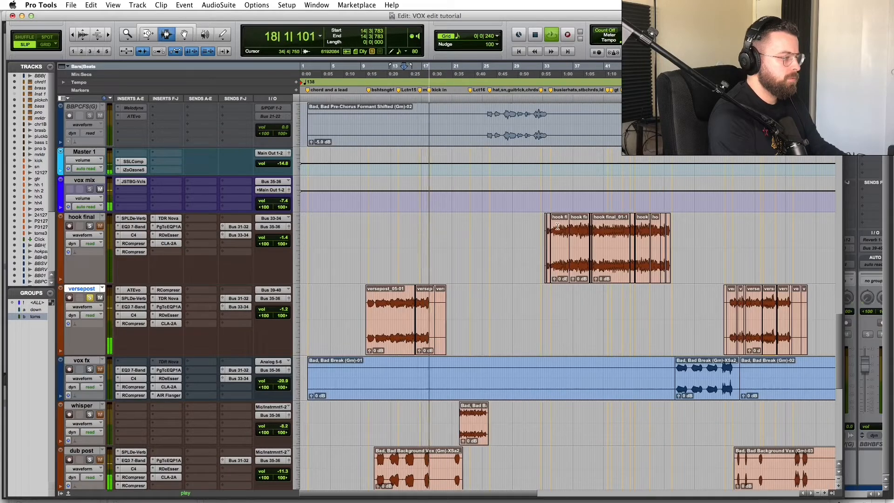
key(space)
scroll(467, 341, down, 3)
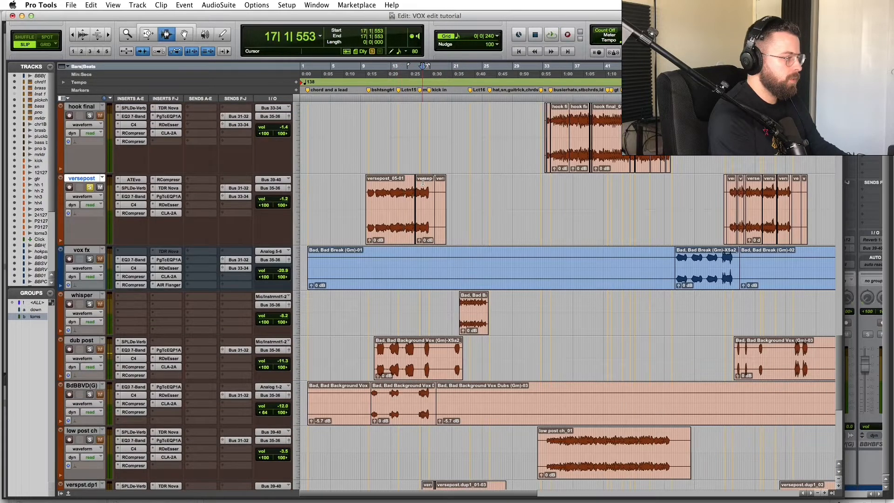
key(t)
key(t)
key(t)
key(r)
key(r)
scroll(516, 305, down, 3)
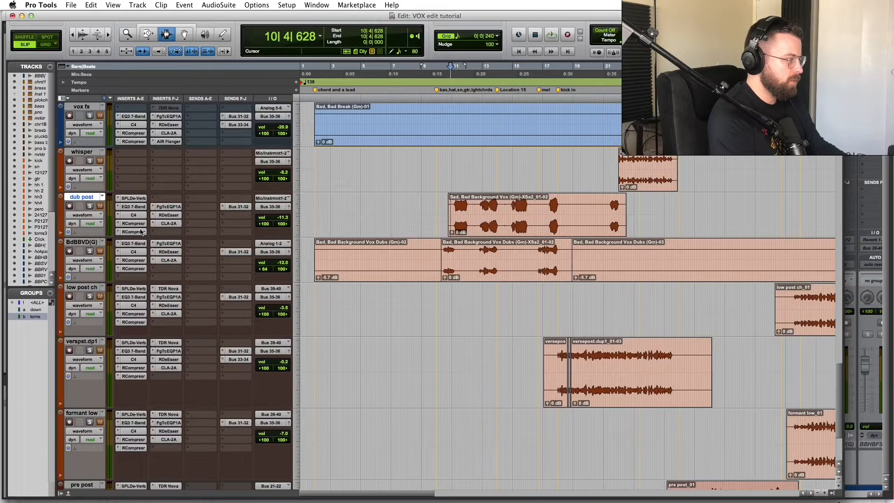
scroll(92, 210, up, 3)
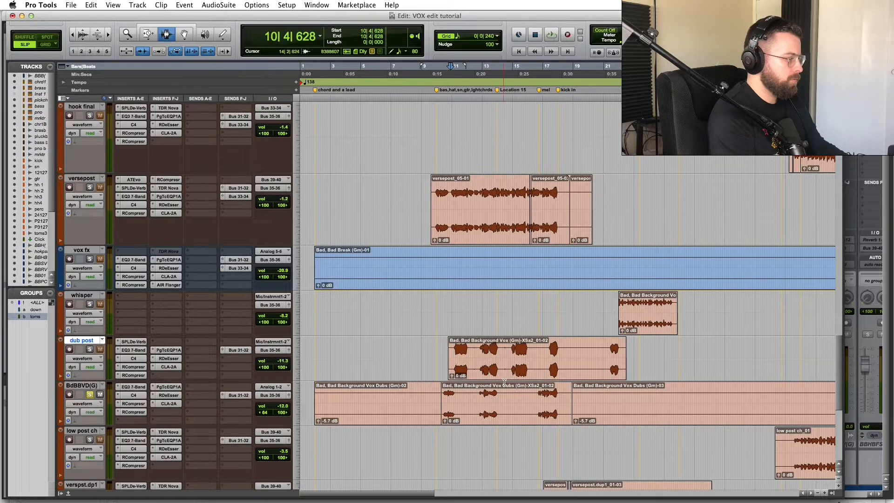
Step: Audition the dub post clip around bar 12, then play whisper from 10|3|233
key(space)
click(471, 364)
key(t)
key(t)
key(t)
key(space)
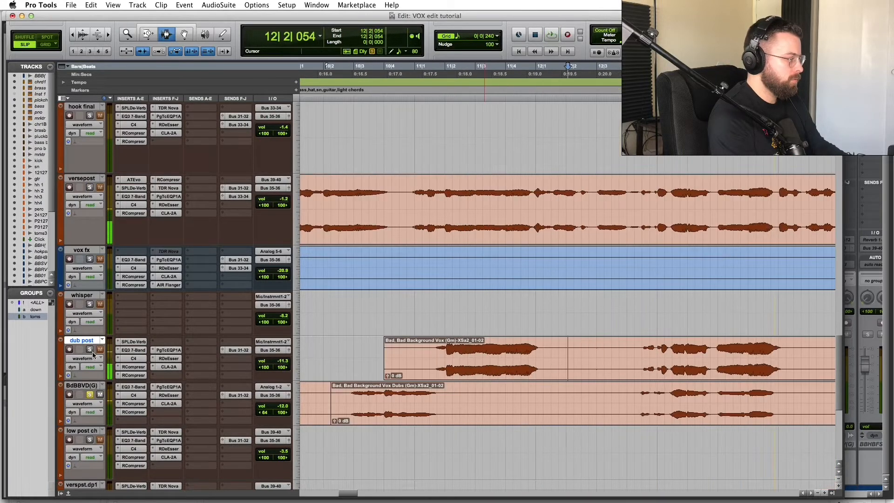
key(space)
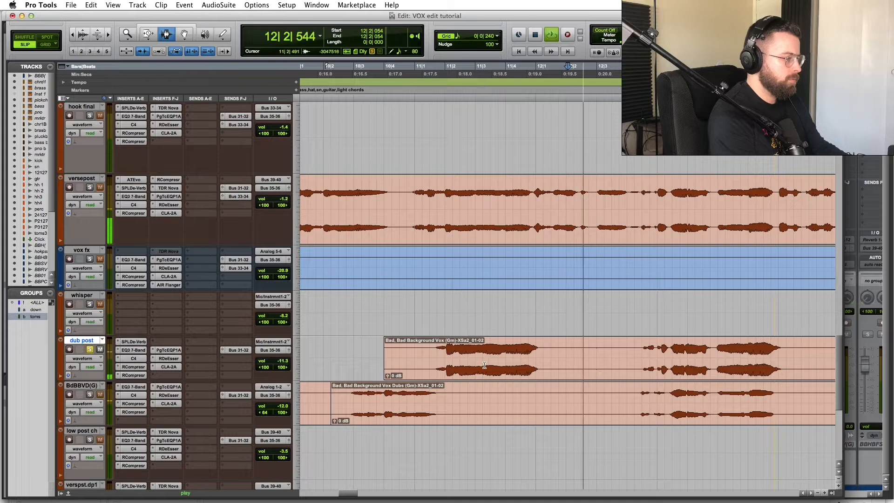
click(361, 310)
key(space)
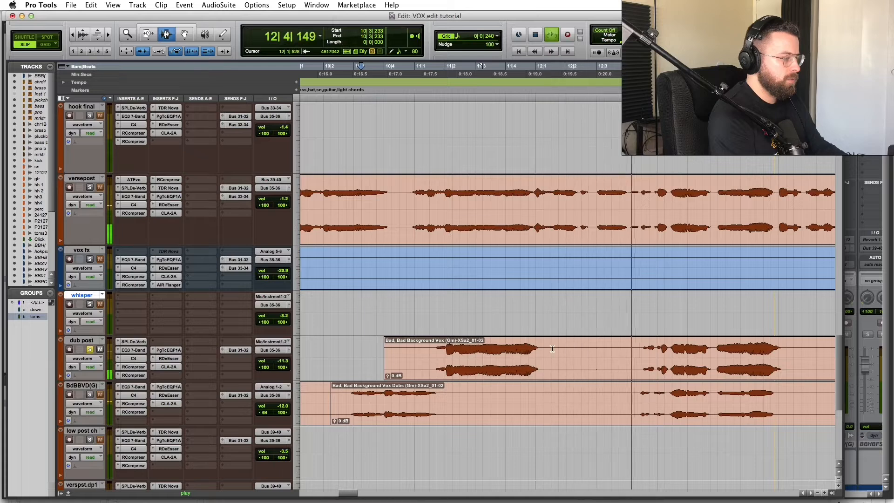
Step: Delete the silent stretch and the empty lead-in from the dub post background vocal clip
key(space)
drag(547, 353, 639, 367)
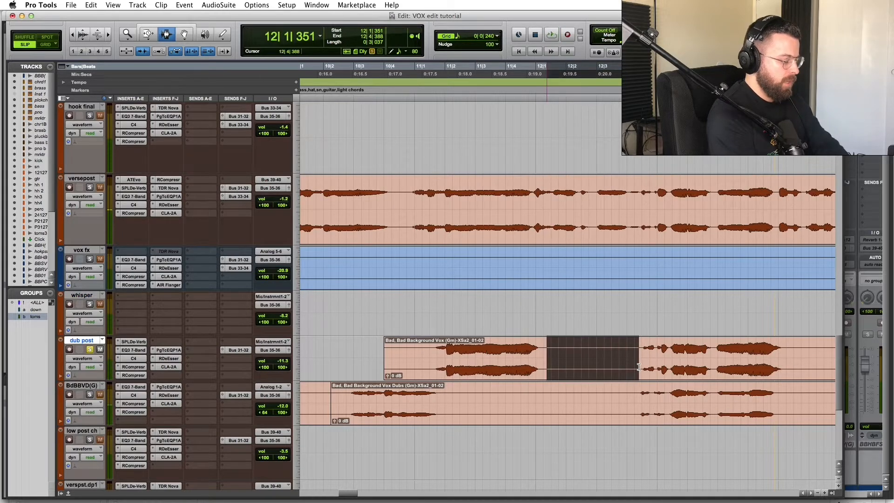
key(Delete)
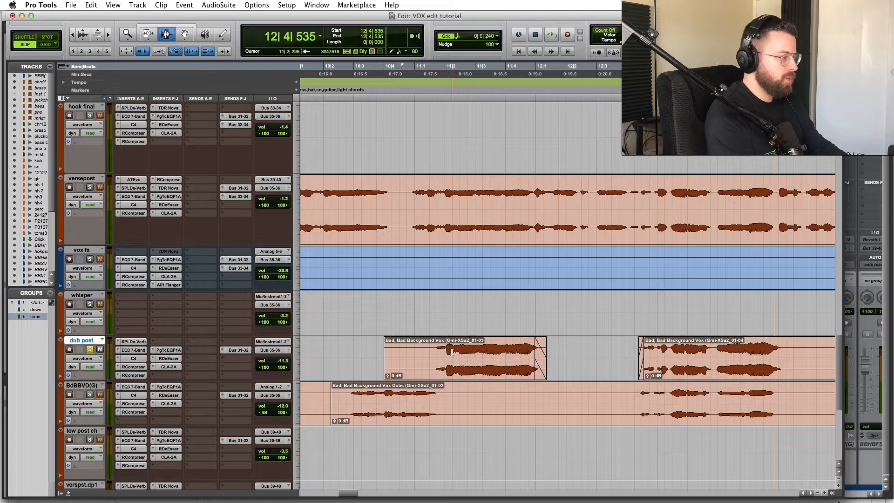
drag(437, 354, 340, 359)
key(Delete)
Step: Cut two more silent gaps from the dub post clip, splitting it into phrases
scroll(508, 383, right, 8)
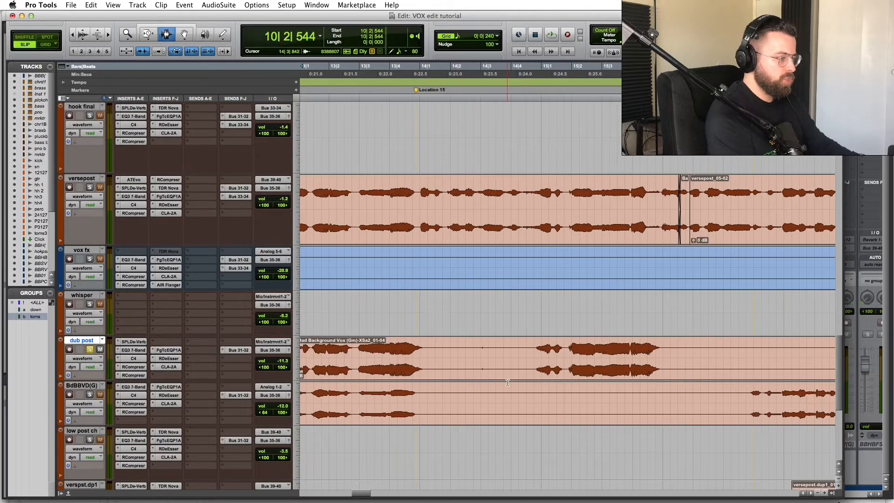
drag(425, 357, 537, 364)
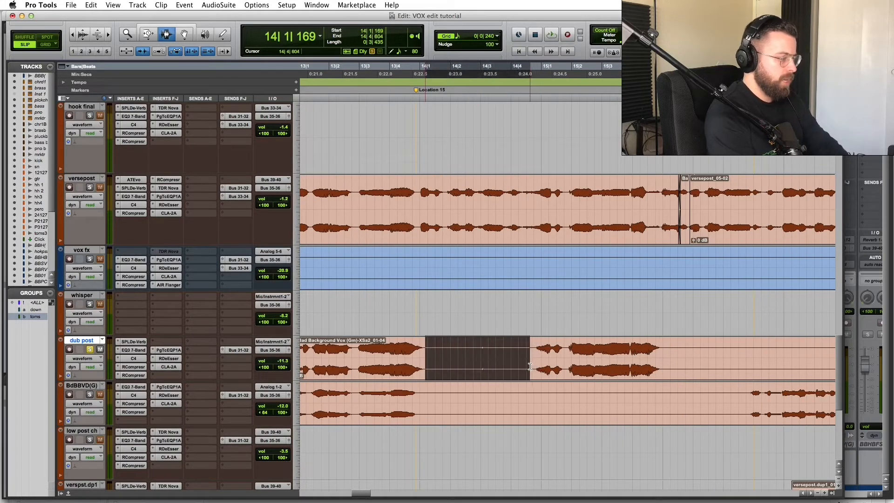
key(Delete)
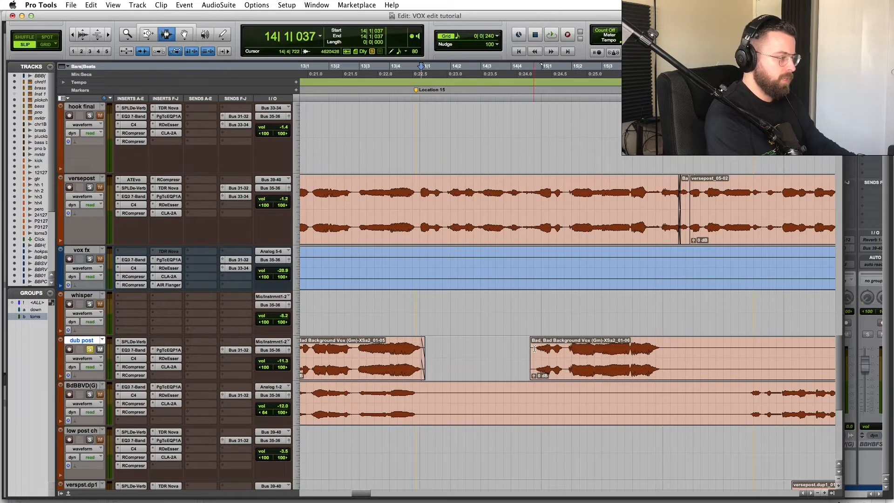
scroll(549, 359, right, 5)
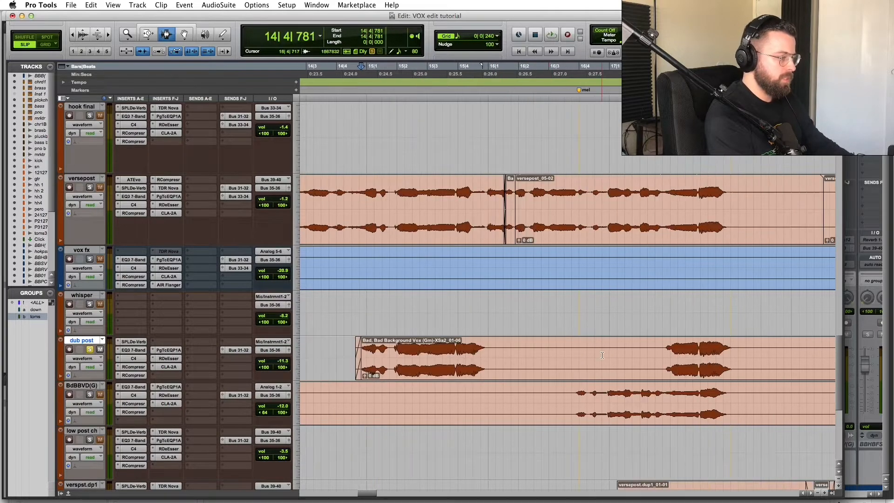
drag(493, 347, 665, 360)
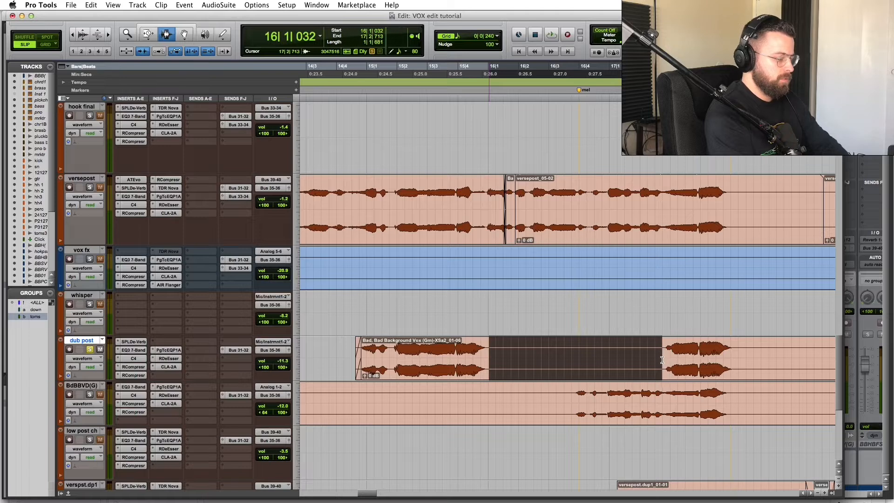
key(Delete)
Step: Play back the edited dub post section from the start of clip 01-08
key(space)
key(space)
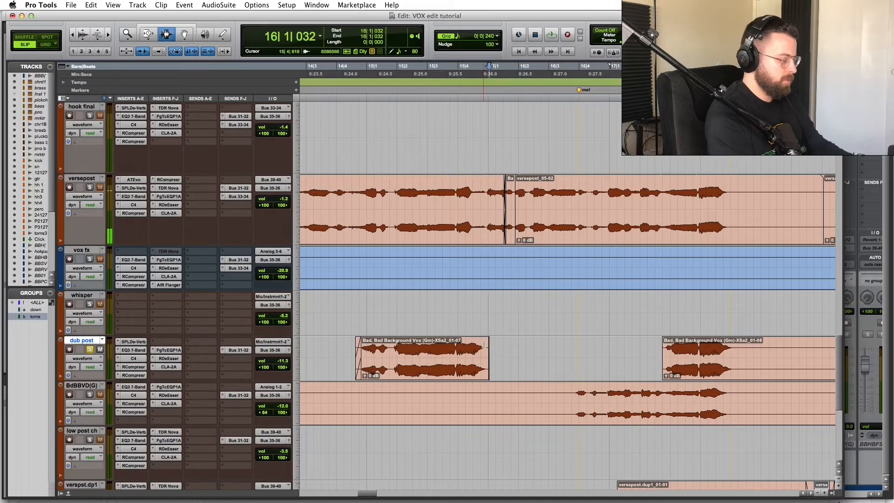
click(455, 314)
key(space)
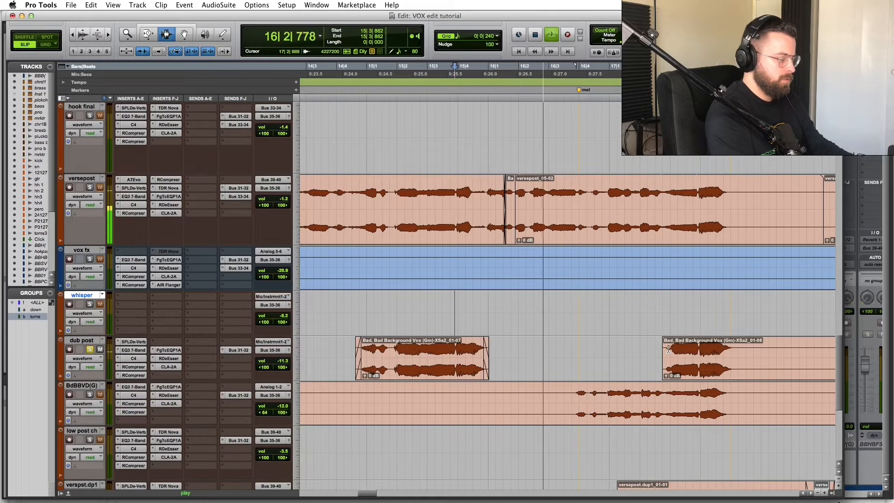
click(668, 349)
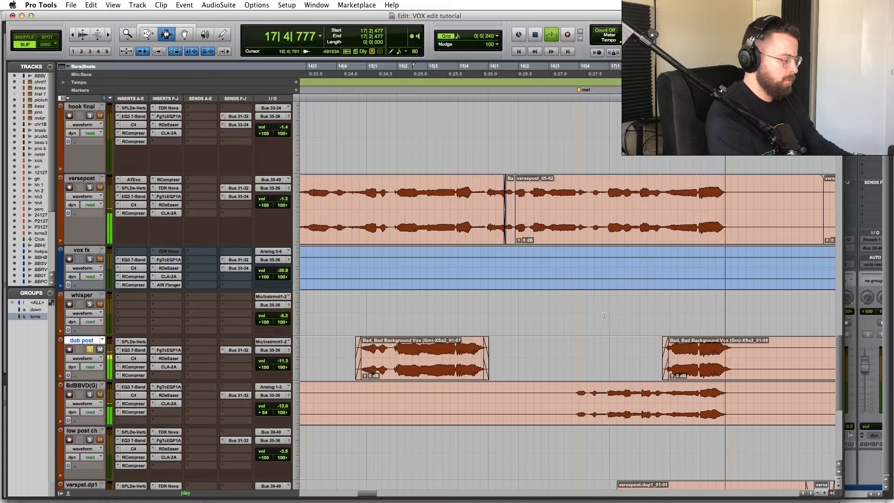
key(r)
key(r)
key(space)
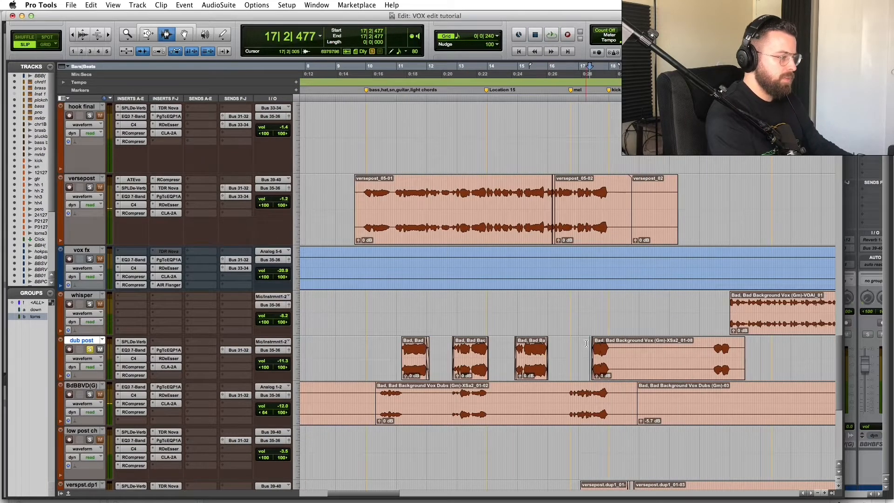
key(t)
key(t)
key(t)
key(space)
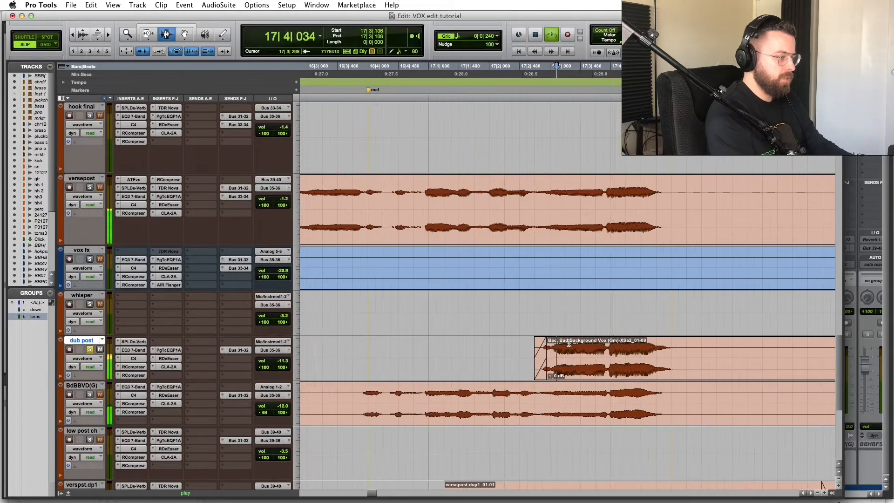
key(space)
key(r)
key(r)
click(421, 198)
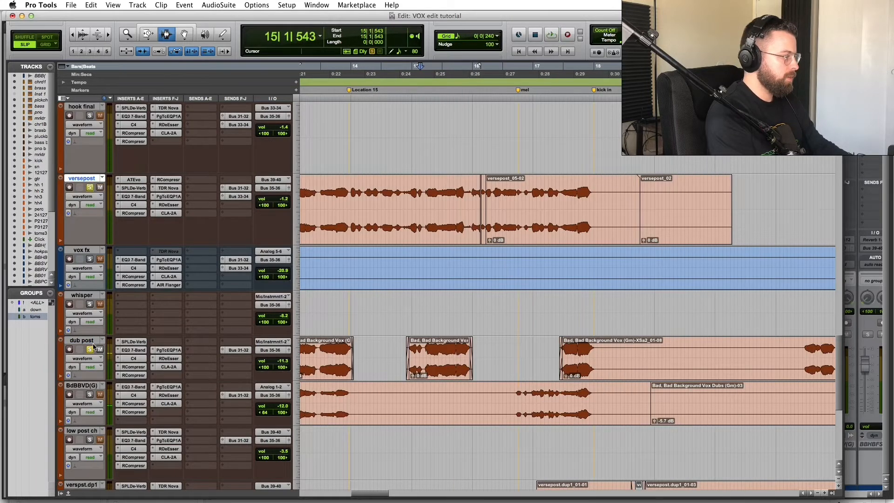
key(space)
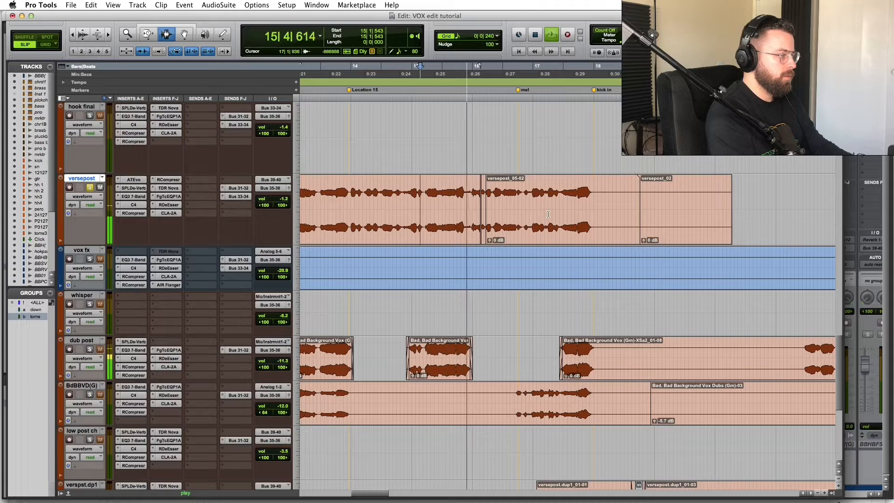
key(space)
key(t)
key(t)
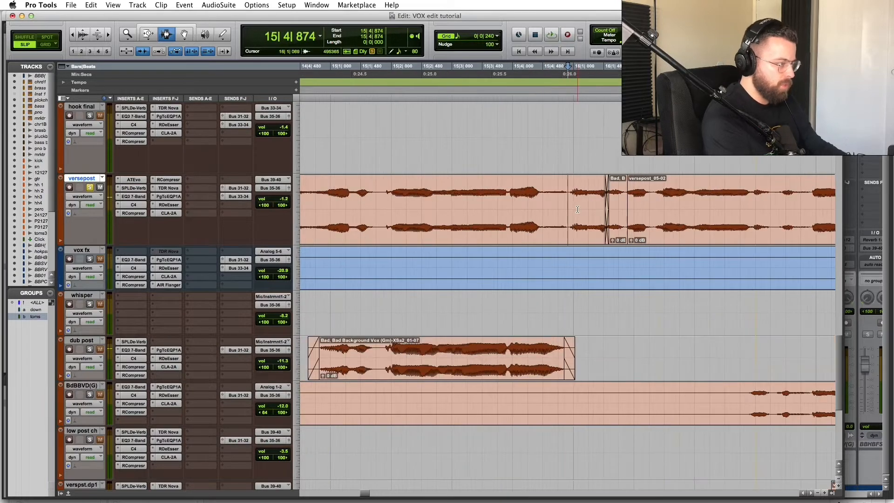
key(r)
key(r)
key(r)
key(r)
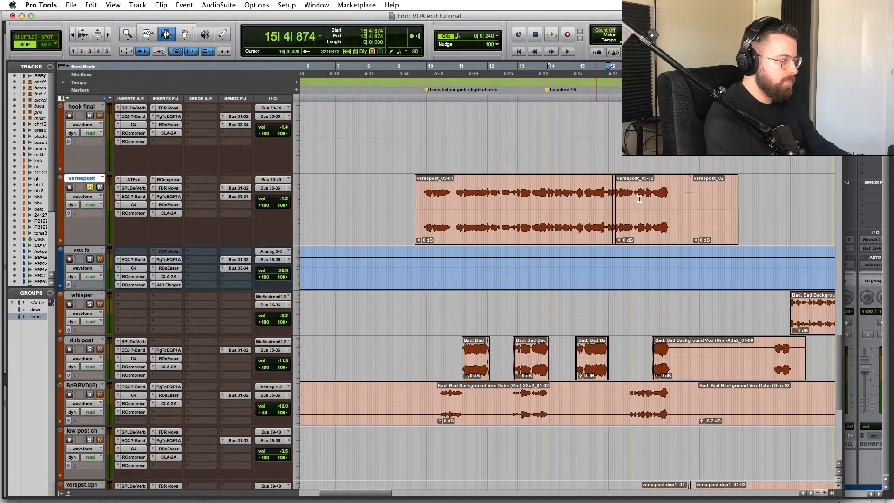
key(r)
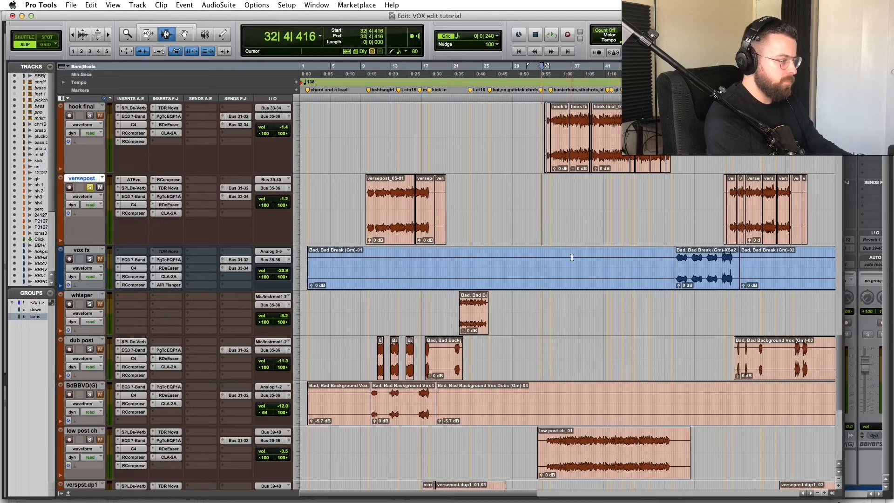
key(space)
click(90, 188)
key(space)
key(space)
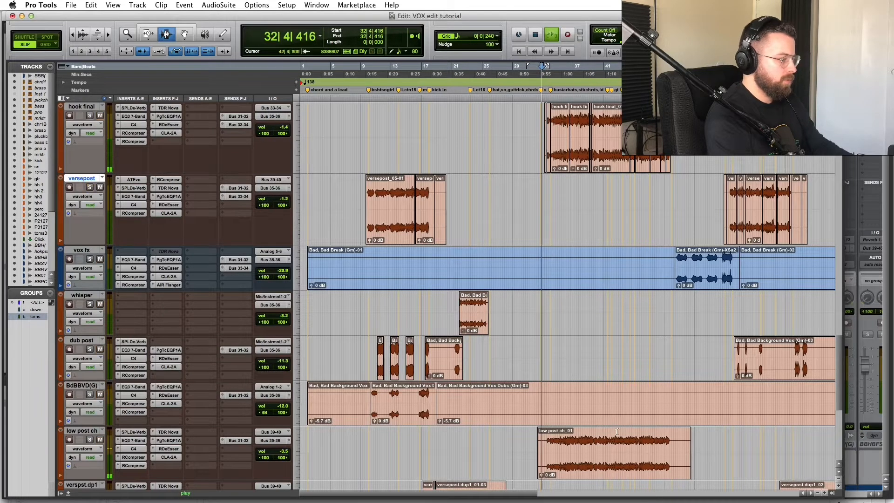
click(580, 438)
key(t)
key(t)
scroll(507, 441, right, 1)
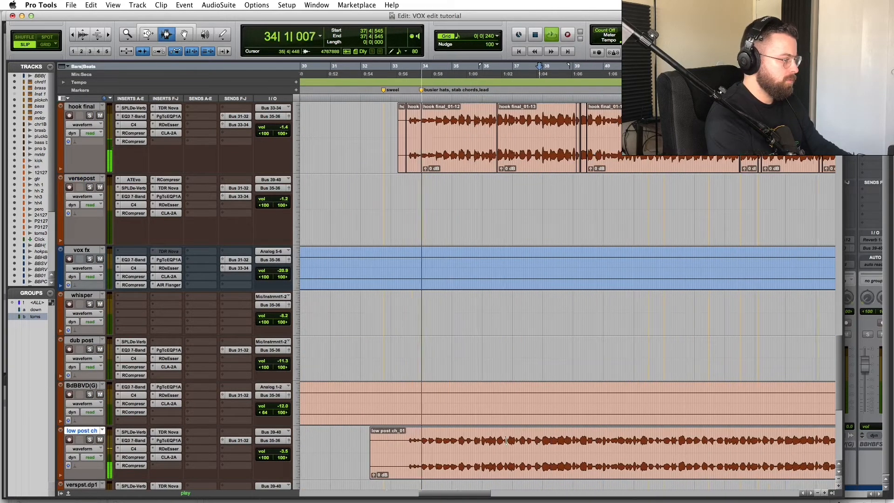
click(478, 440)
key(t)
key(t)
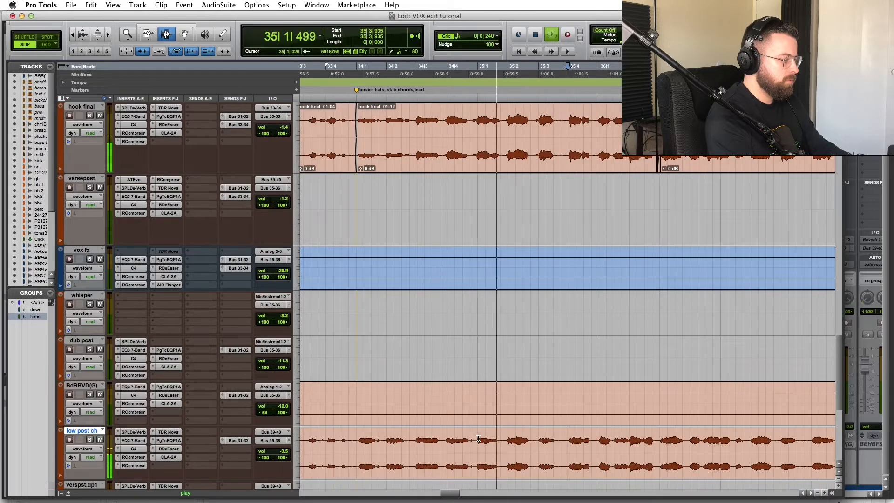
scroll(479, 439, right, 2)
key(r)
scroll(552, 446, down, 4)
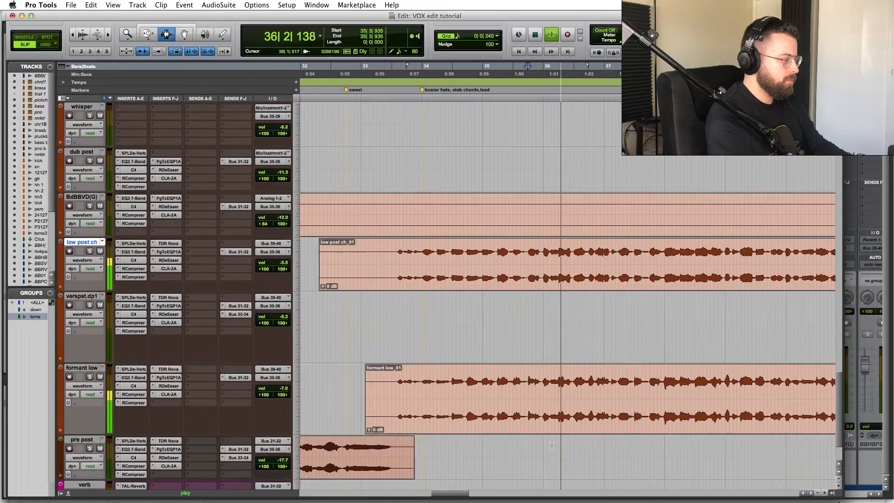
key(r)
key(r)
scroll(552, 446, down, 2)
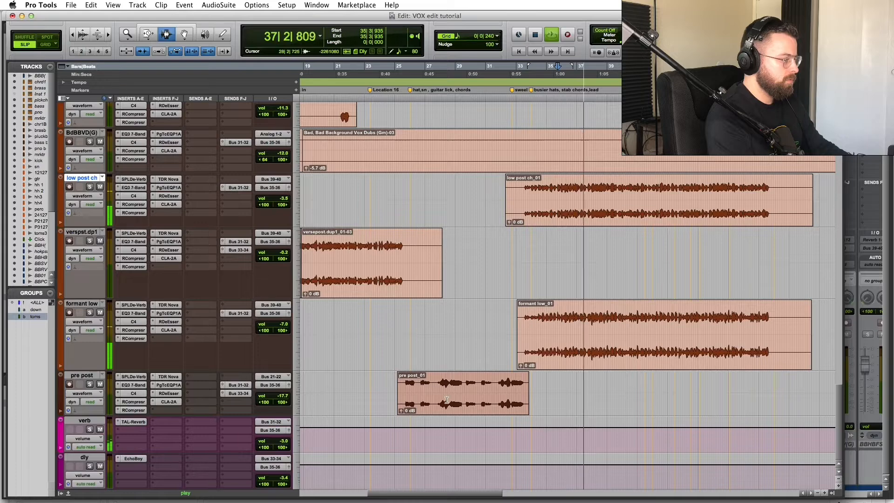
scroll(446, 400, up, 10)
key(r)
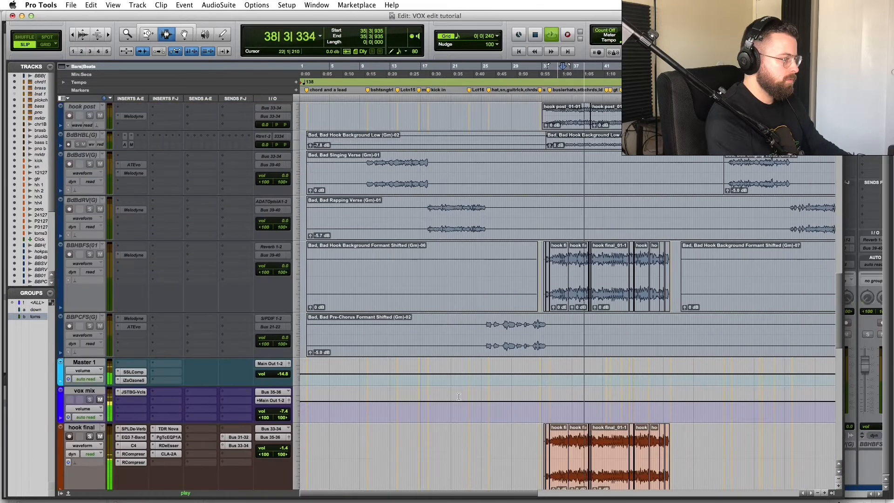
scroll(459, 397, down, 5)
click(728, 326)
key(t)
key(t)
key(t)
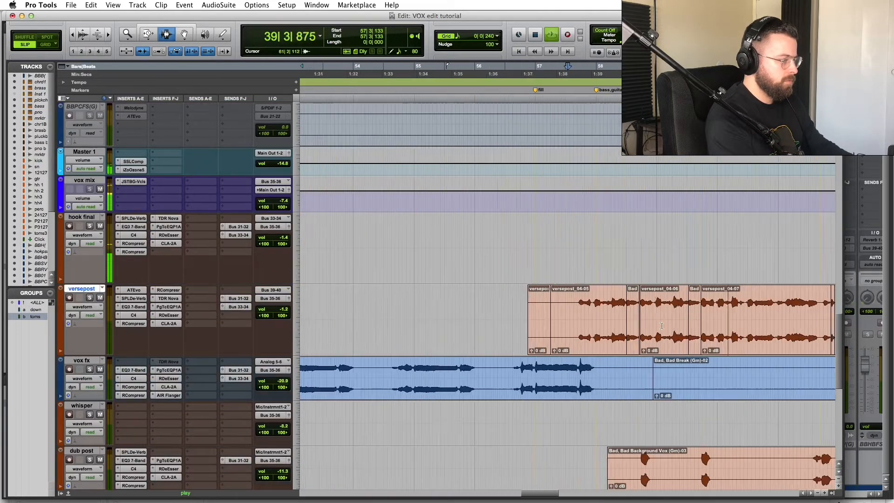
key(t)
key(space)
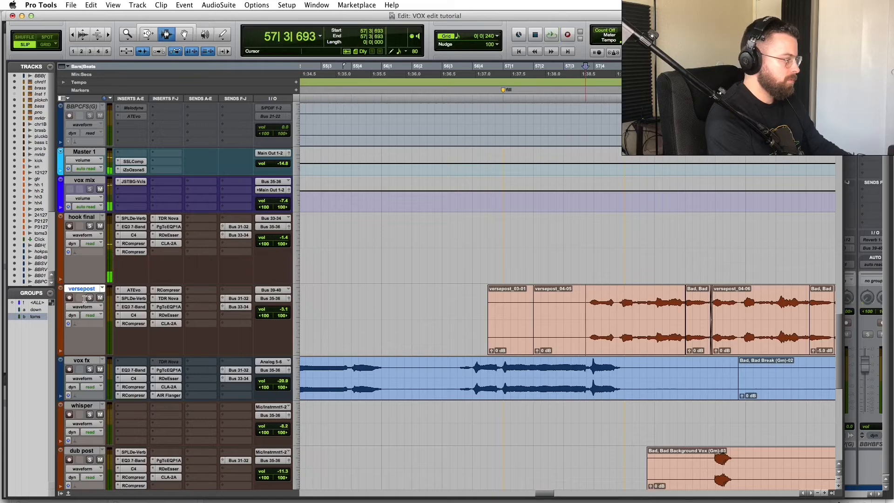
click(90, 298)
key(r)
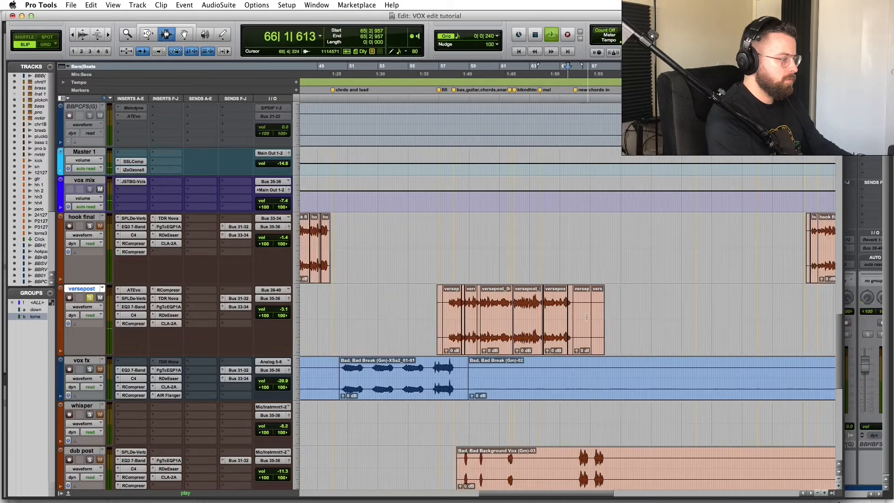
key(space)
key(r)
key(r)
drag(612, 229, 609, 229)
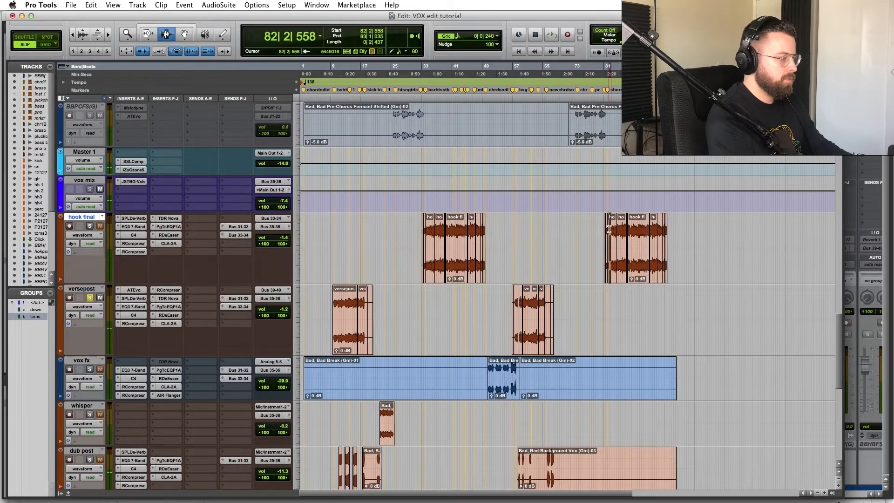
scroll(559, 303, down, 8)
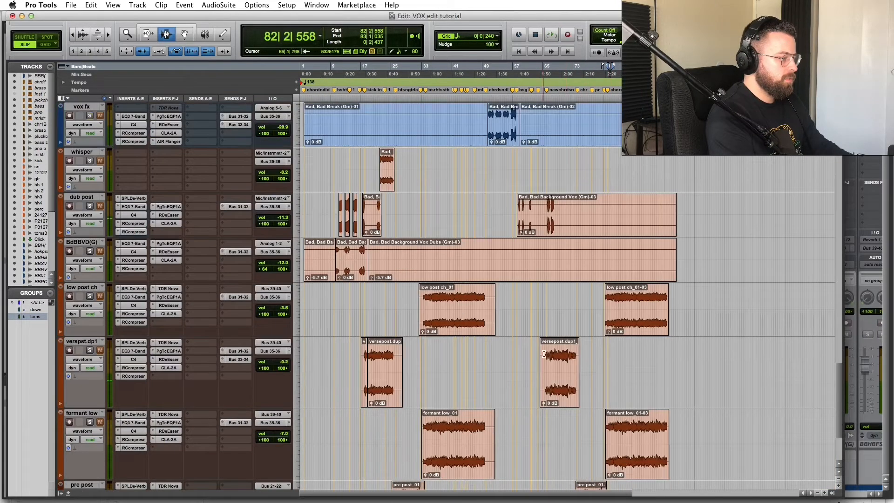
click(519, 203)
key(t)
key(t)
key(t)
key(t)
click(558, 187)
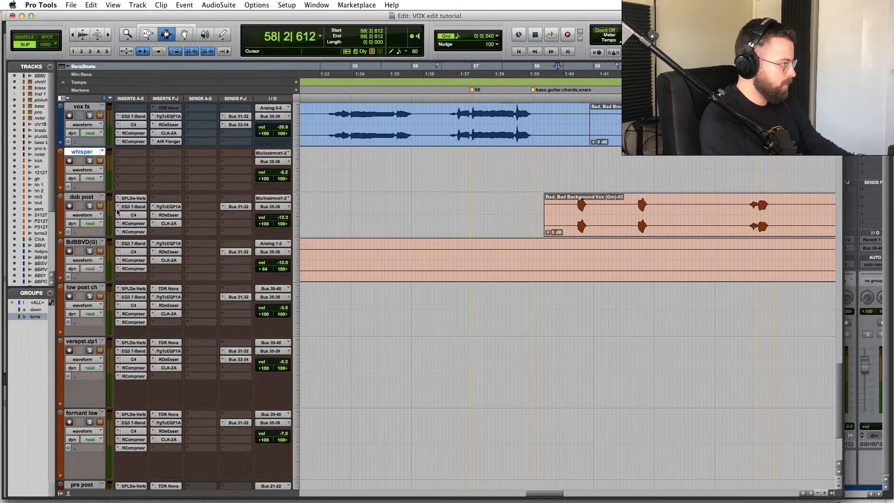
scroll(117, 212, up, 2)
key(space)
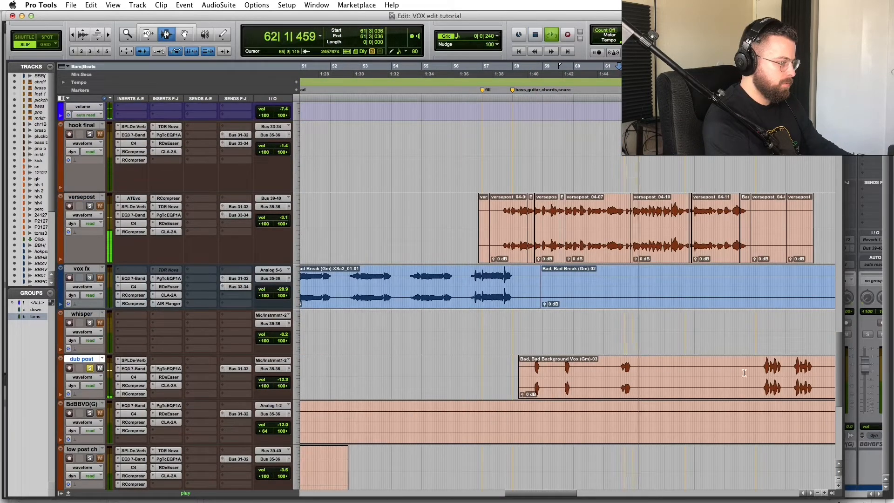
key(space)
click(762, 361)
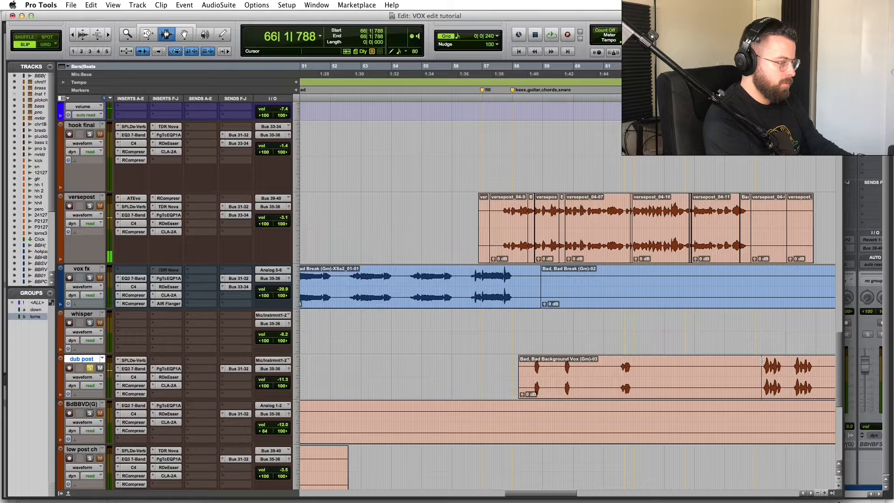
key(space)
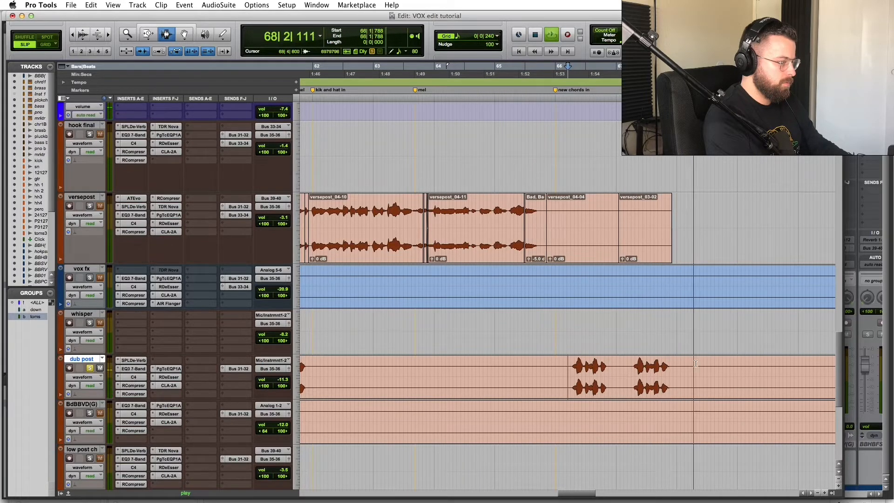
key(r)
key(r)
key(r)
key(space)
key(r)
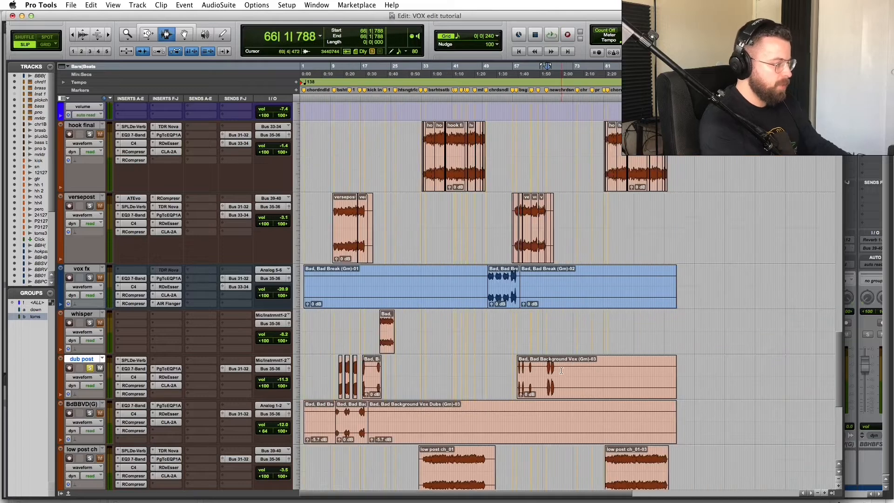
click(527, 368)
key(t)
key(t)
key(t)
key(t)
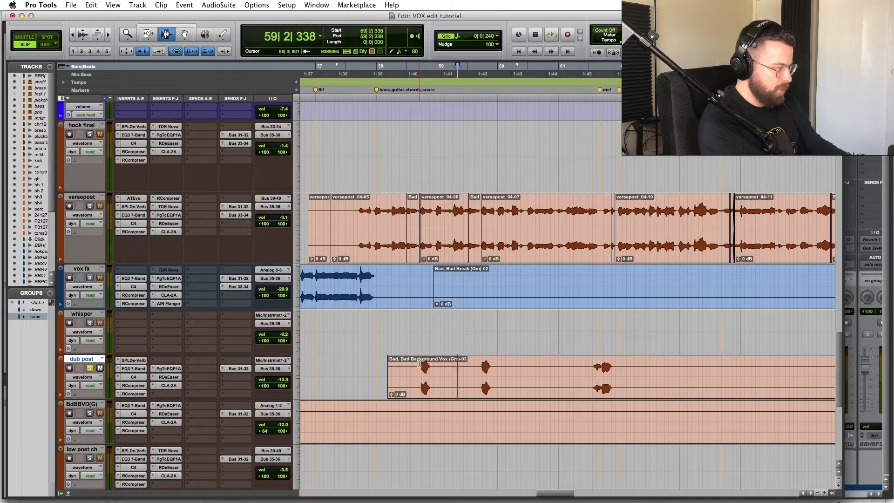
drag(419, 363, 441, 364)
click(441, 364)
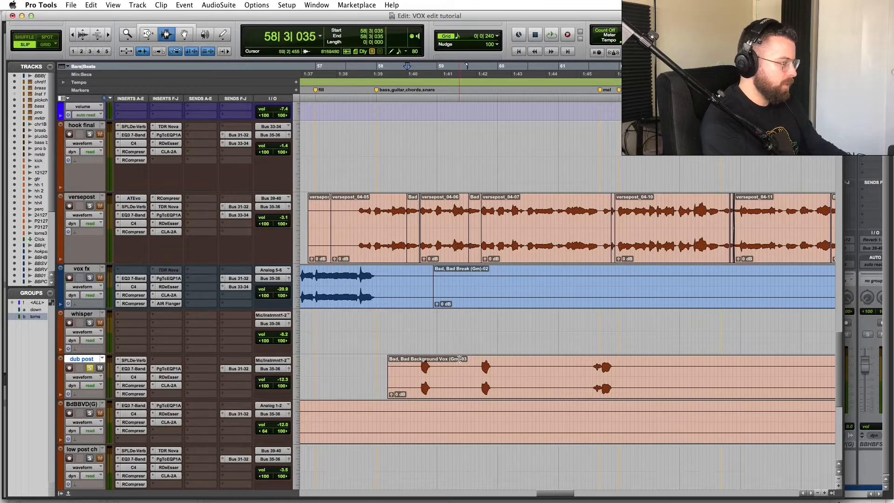
key(space)
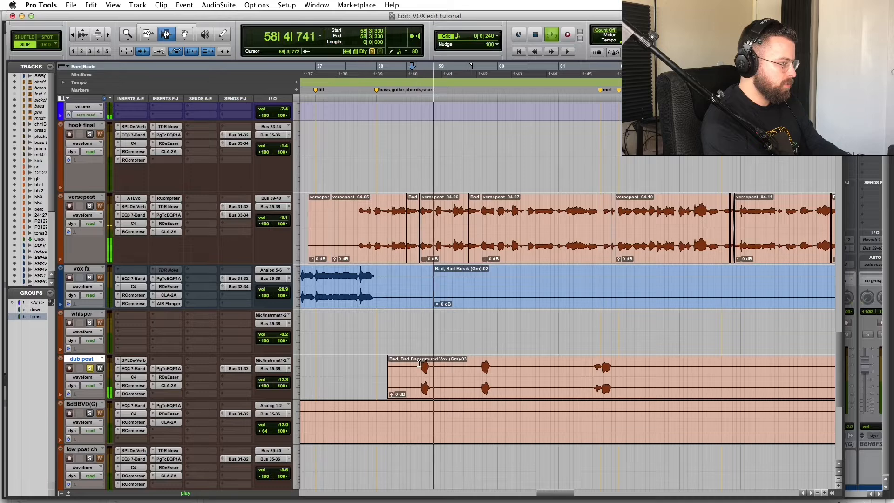
Step: Solo the verb reverb track and play the vocals through it
key(space)
scroll(122, 376, down, 5)
scroll(99, 416, down, 3)
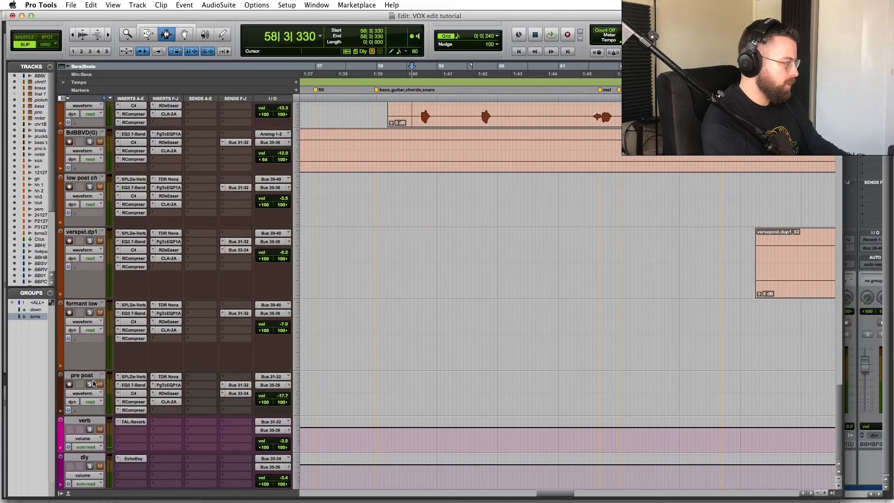
click(89, 429)
key(space)
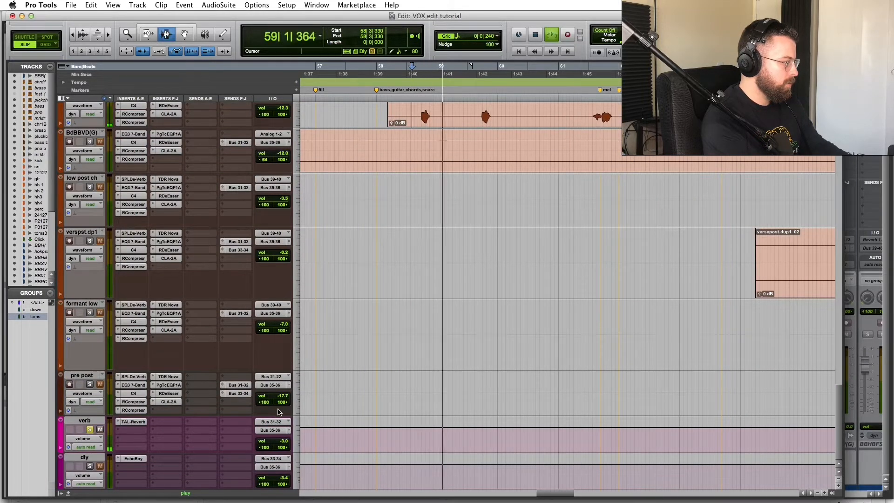
key(space)
key(space)
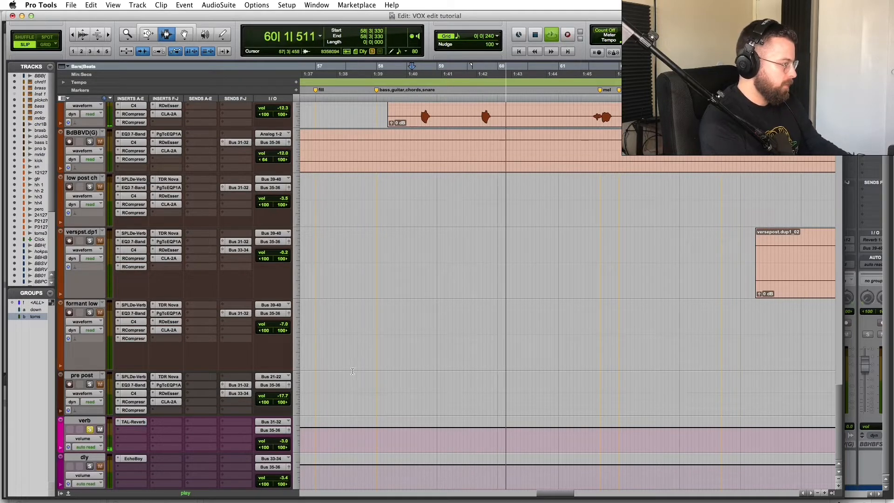
key(space)
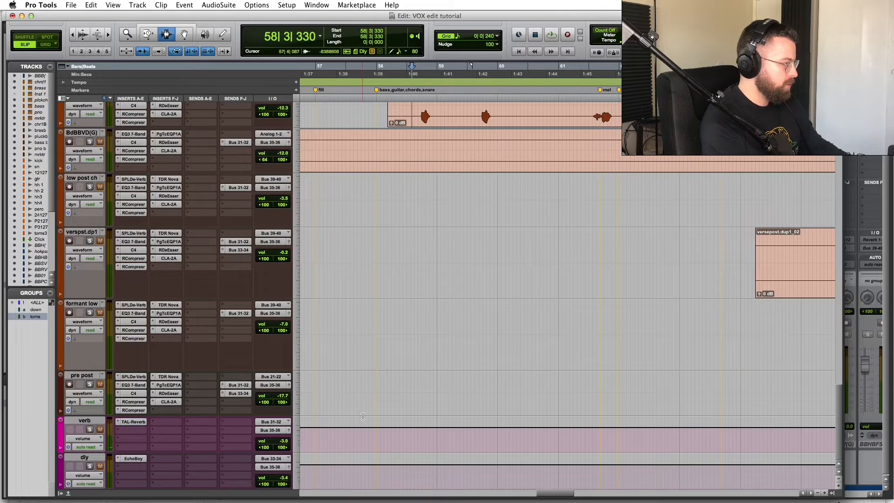
scroll(176, 379, up, 10)
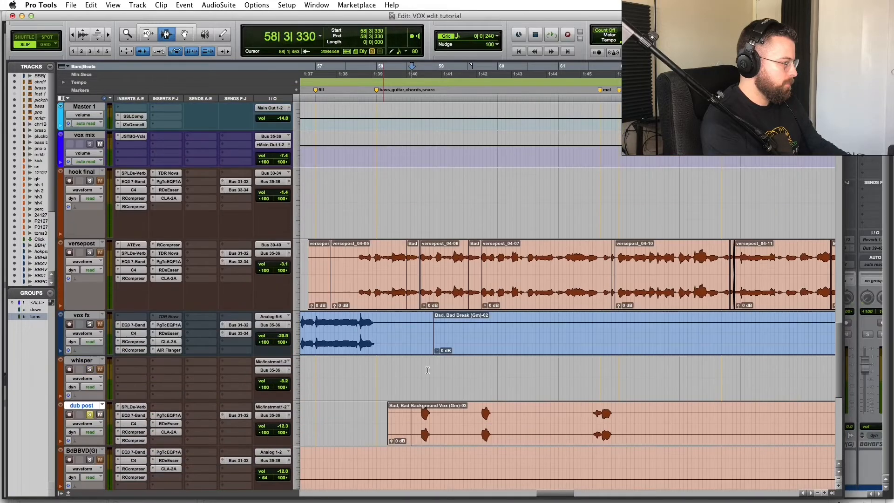
scroll(428, 370, down, 10)
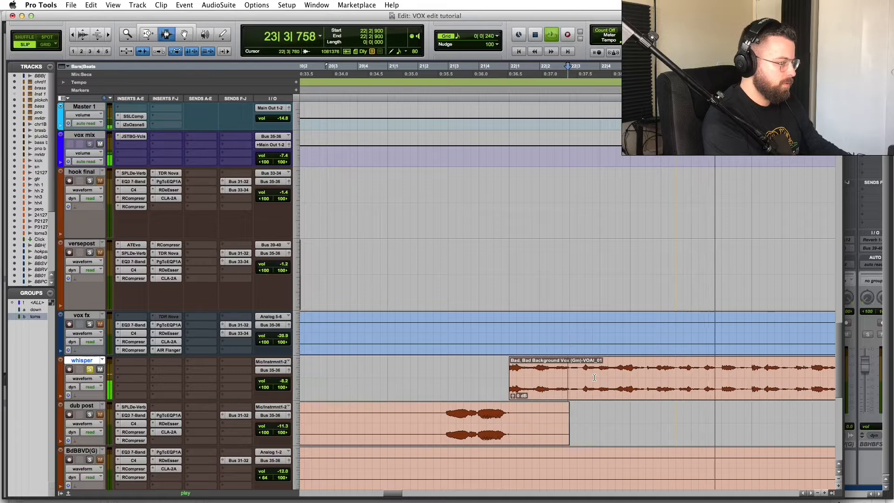
Step: Audition the whisper clip near bar 24, playing from 24|1|780 while zooming in and out
key(r)
key(r)
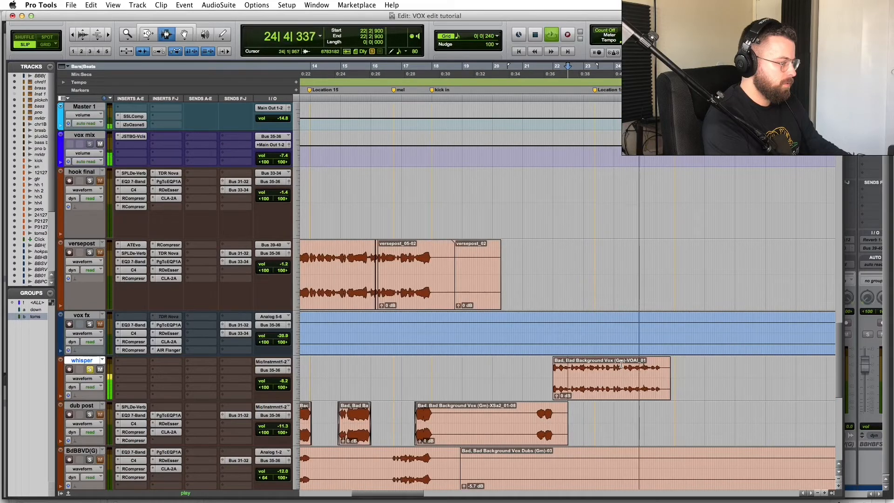
key(space)
click(616, 362)
key(space)
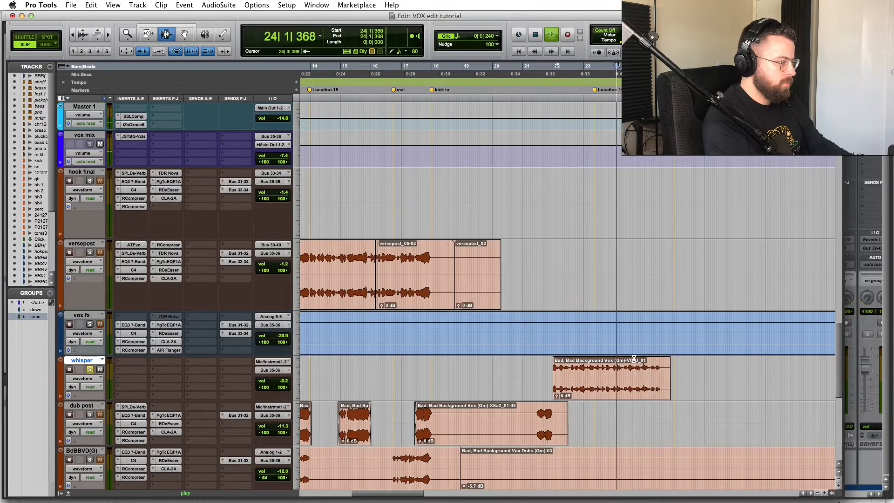
click(637, 362)
key(t)
key(t)
key(t)
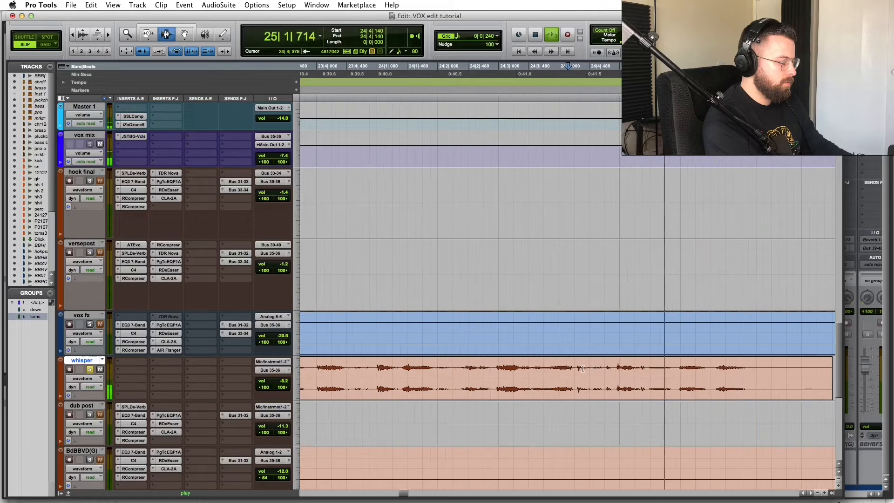
key(space)
click(583, 363)
key(t)
key(r)
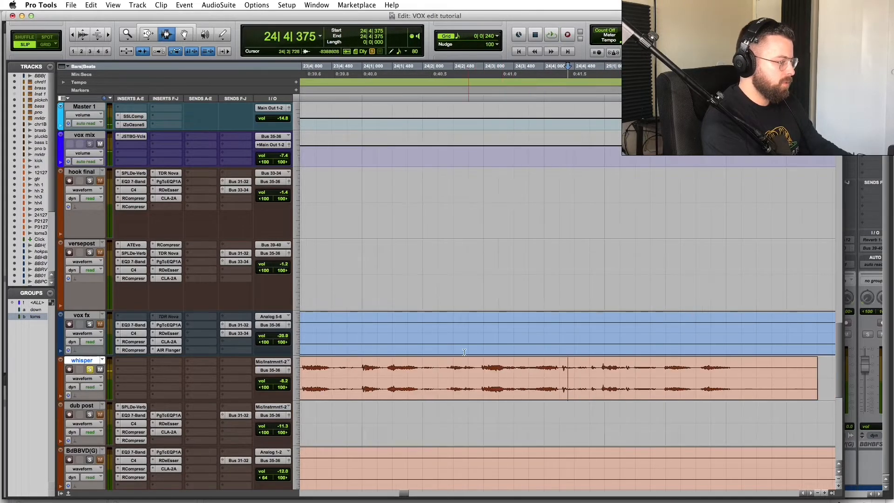
click(411, 335)
key(space)
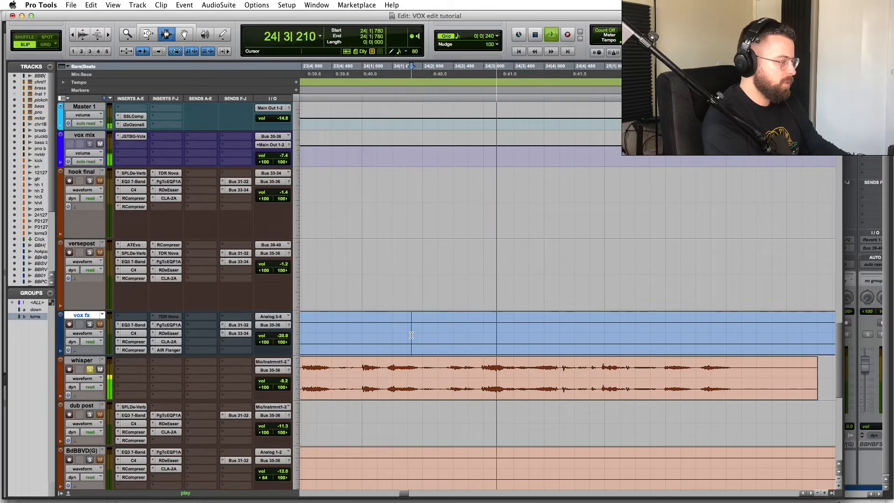
key(space)
Step: Zoom closely and refine the whisper edit point from 24|4|265 to 24|4|299
click(564, 368)
key(t)
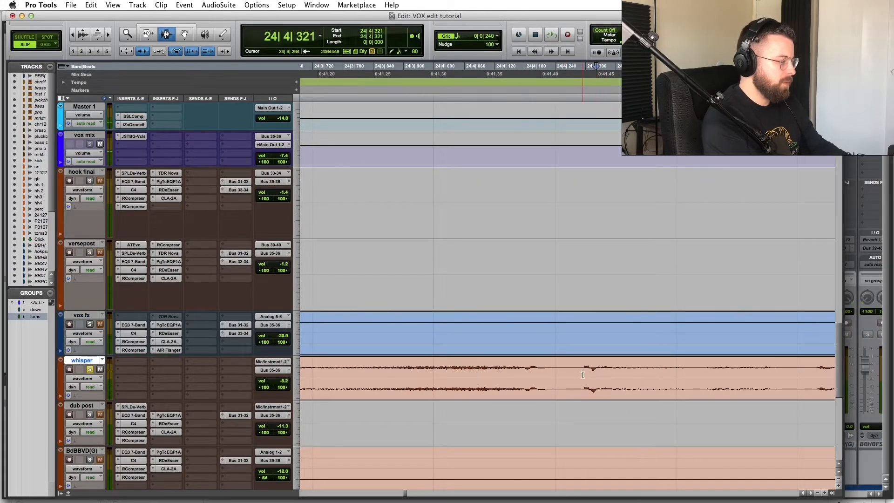
key(r)
key(r)
key(r)
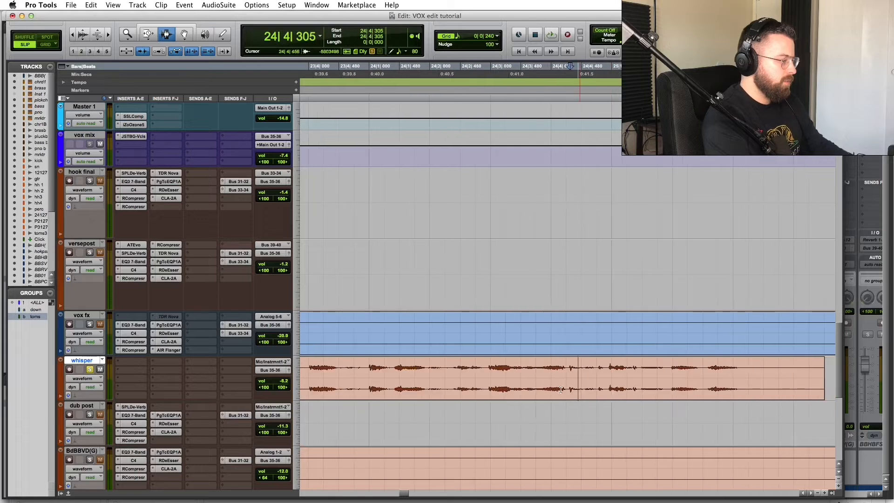
click(479, 353)
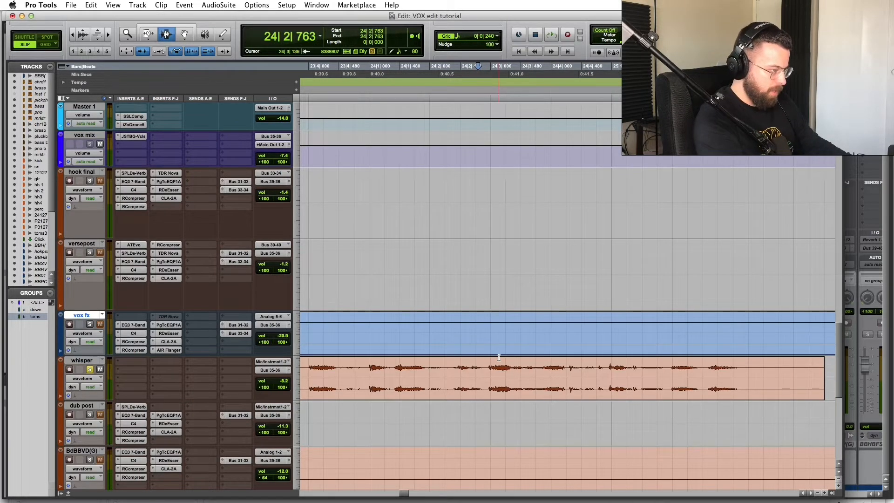
key(space)
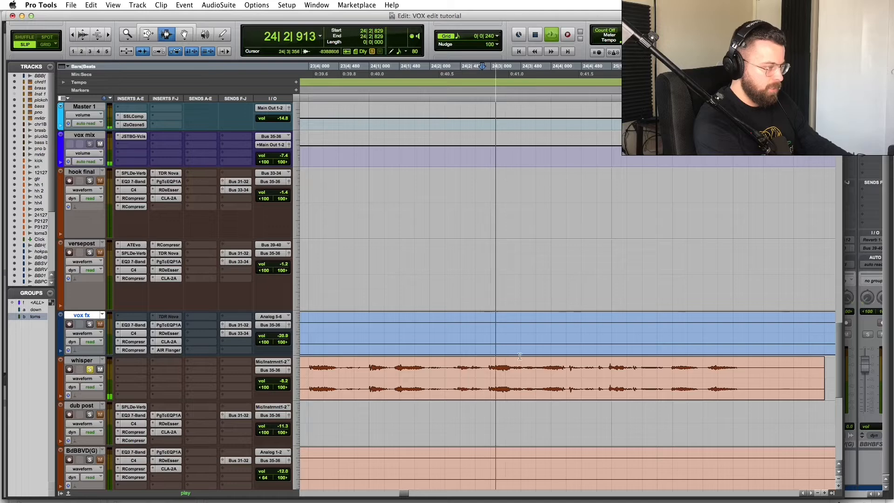
key(space)
click(571, 365)
key(t)
key(t)
key(t)
key(t)
key(t)
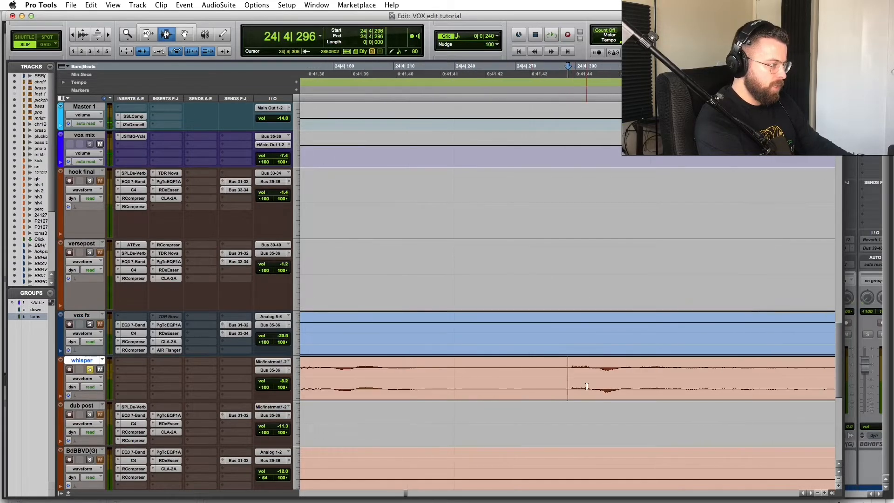
click(574, 380)
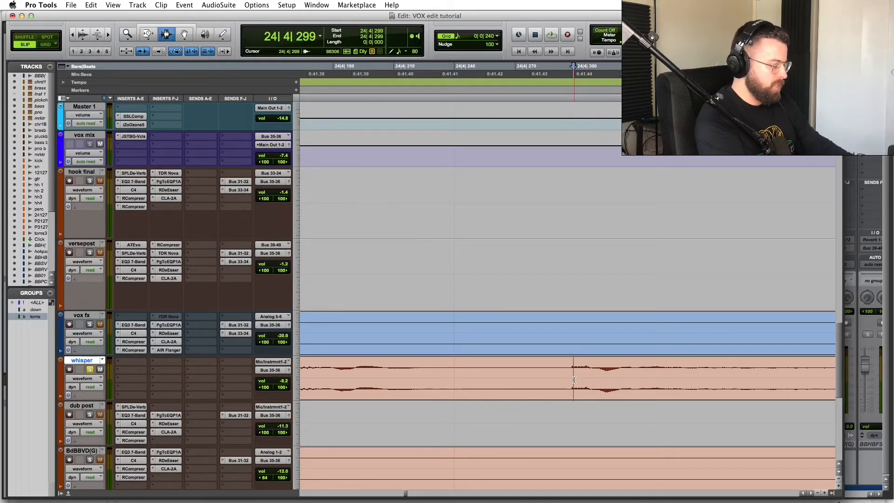
Step: Cut 24|4|278–24|4|297 from the whisper clip and add a fade-in up to 24|4|351
key(r)
key(r)
key(r)
key(t)
key(t)
key(t)
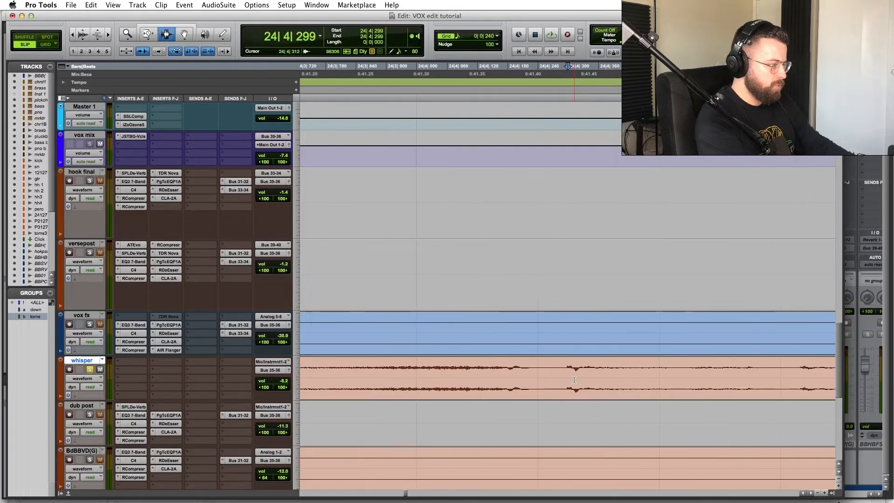
drag(564, 371, 526, 371)
key(Delete)
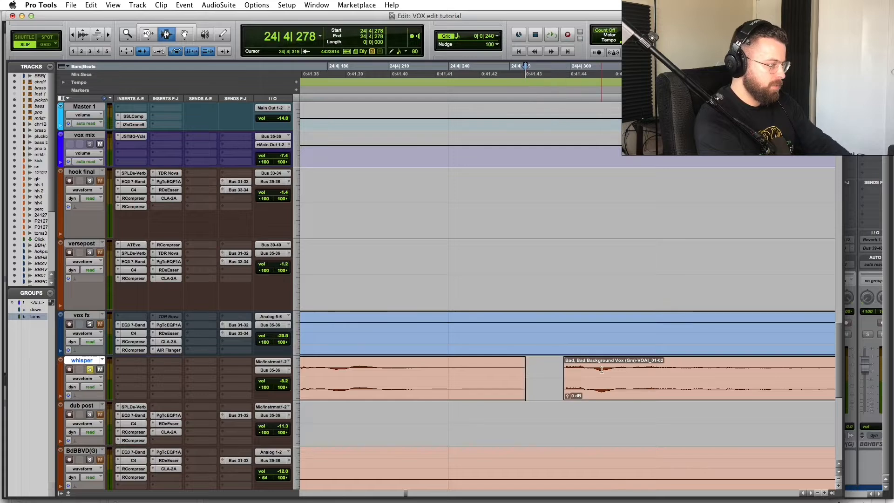
click(673, 368)
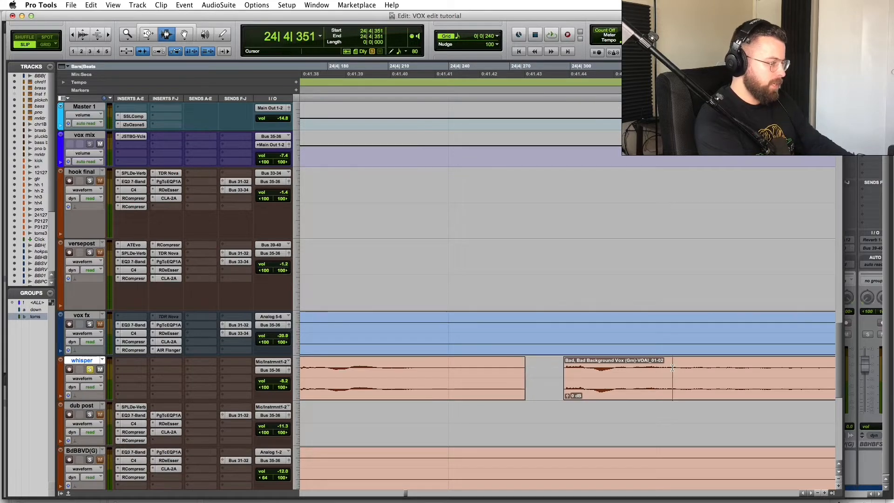
key(d)
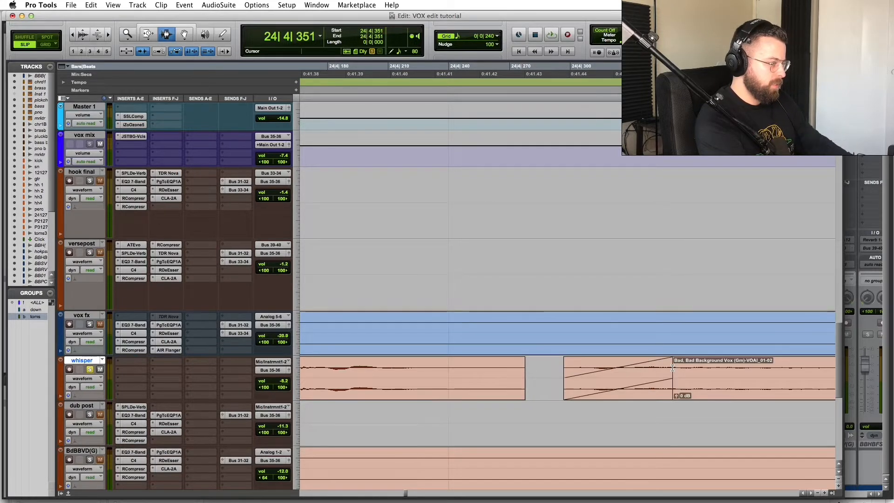
Step: Audition the new fade, playing from 24|3|135 and then from 24|2|461
key(r)
key(r)
key(r)
click(426, 338)
key(space)
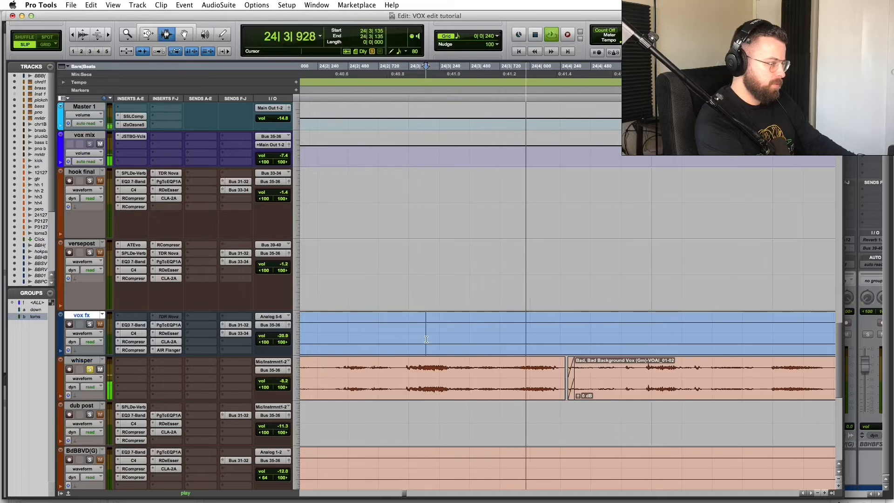
key(space)
key(r)
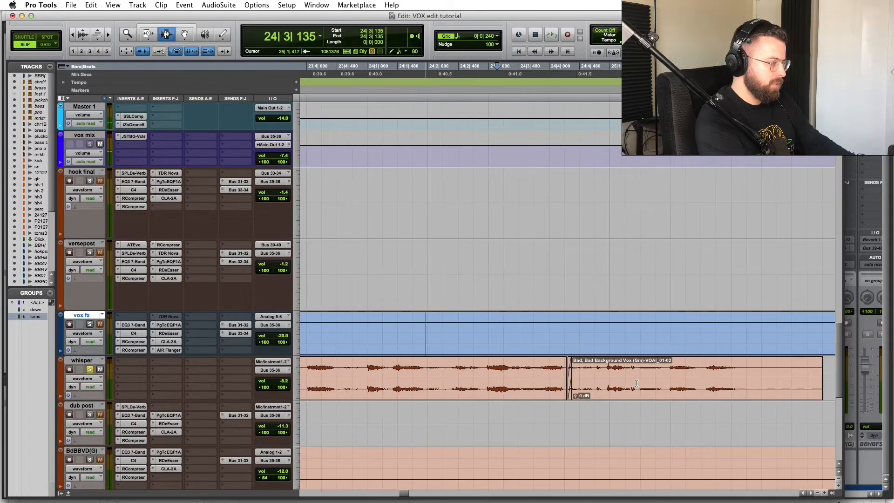
click(604, 366)
click(458, 333)
key(space)
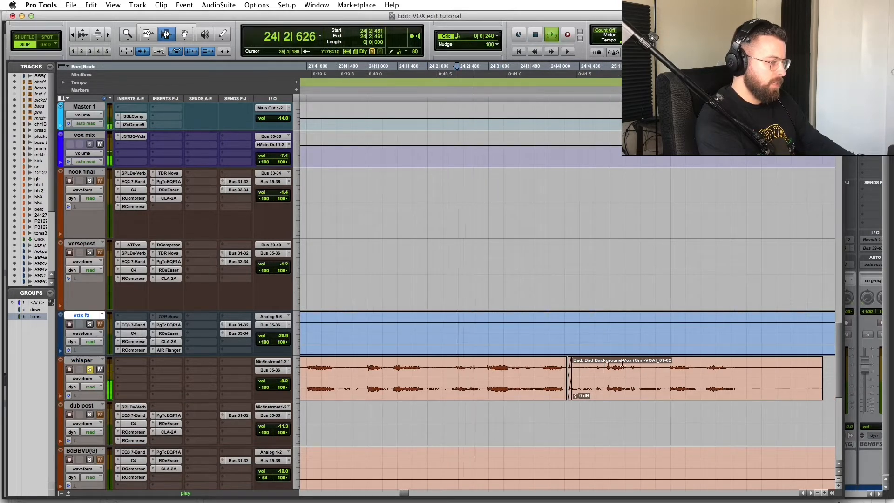
key(space)
Step: Audition the whisper around 24|4|821–24|4|957, trying a 24|4|918–24|4|955 selection
click(610, 364)
key(t)
key(t)
key(t)
key(t)
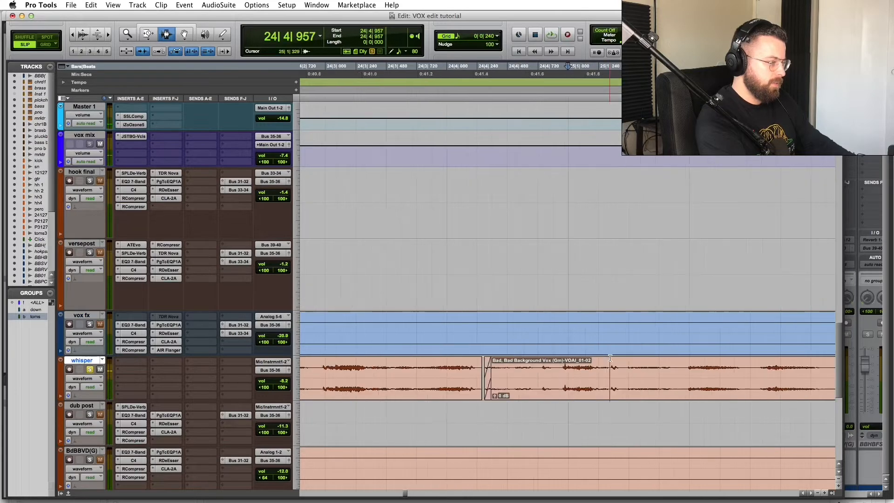
click(431, 366)
key(space)
key(space)
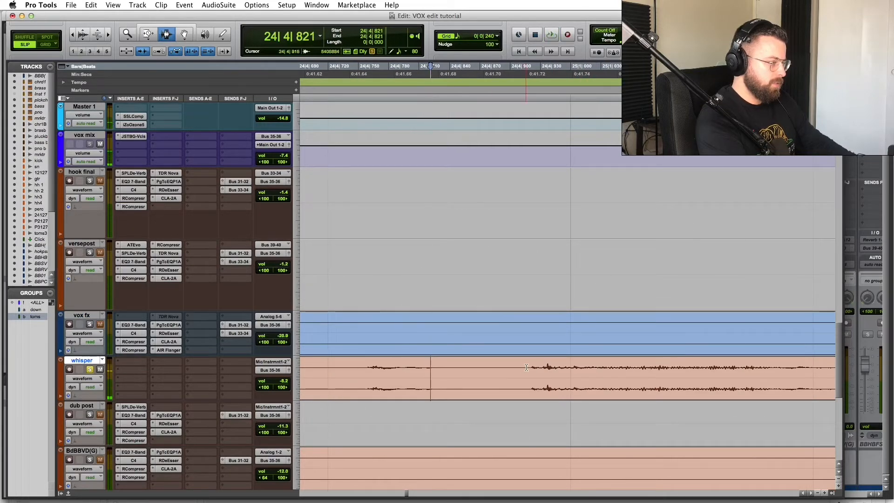
key(space)
key(space)
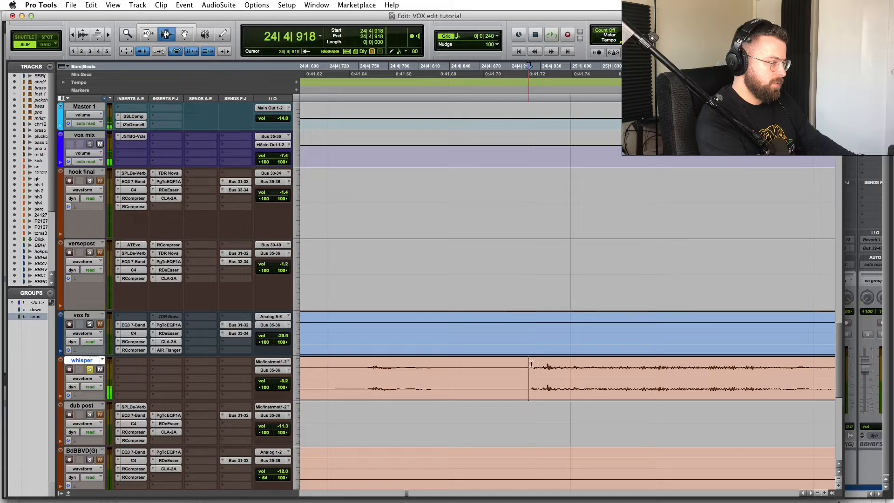
drag(529, 364, 569, 360)
key(space)
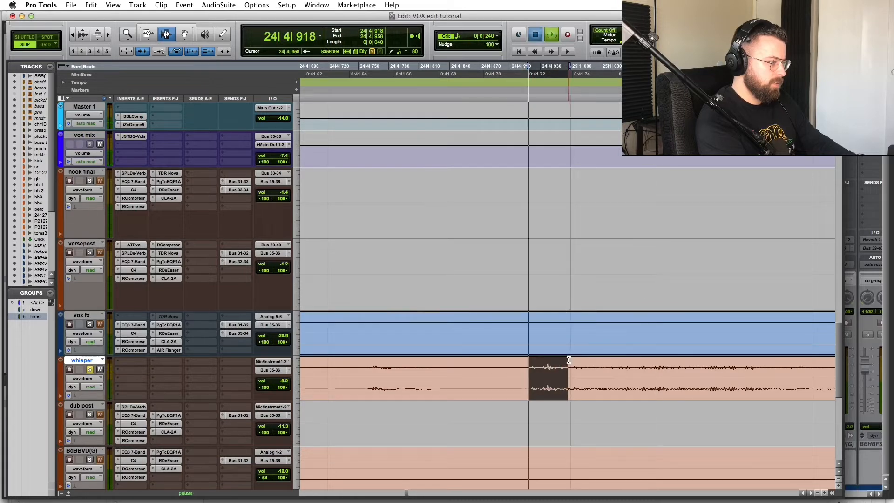
key(space)
click(565, 368)
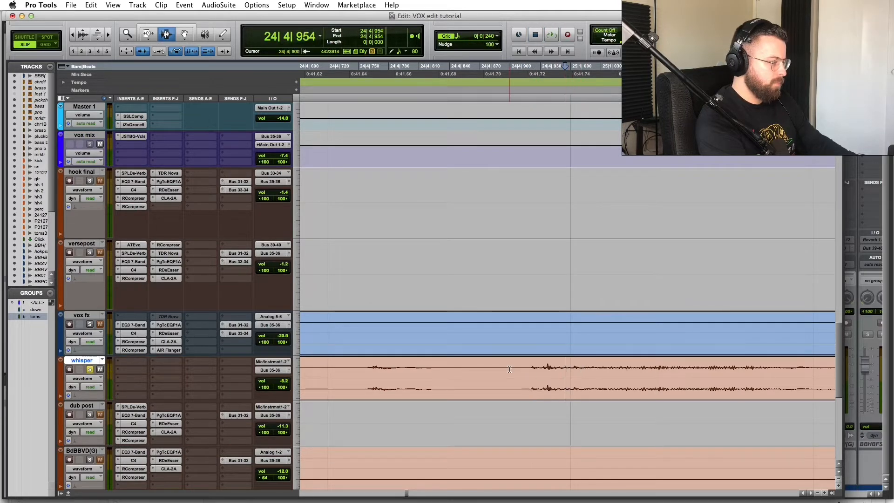
Step: Delete a short stretch from the whisper vocal and fade in the clip after the gap
drag(529, 368, 516, 368)
key(Delete)
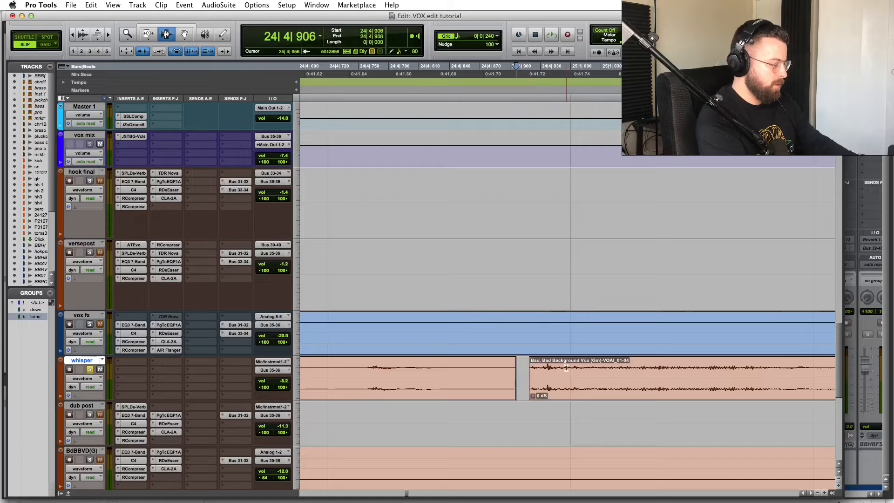
click(566, 368)
key(d)
Step: Play back across the edit to check the fade, zooming out to bars 9–27
click(347, 367)
key(space)
key(space)
key(r)
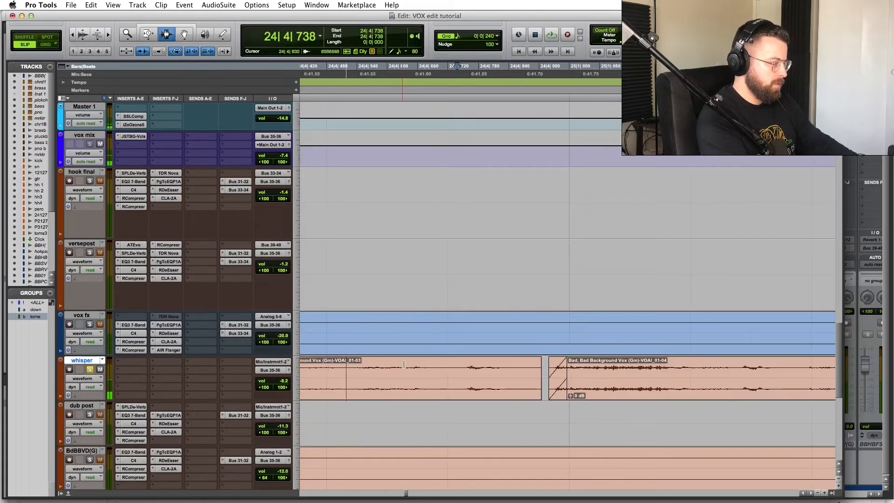
key(r)
click(362, 352)
key(space)
key(r)
key(r)
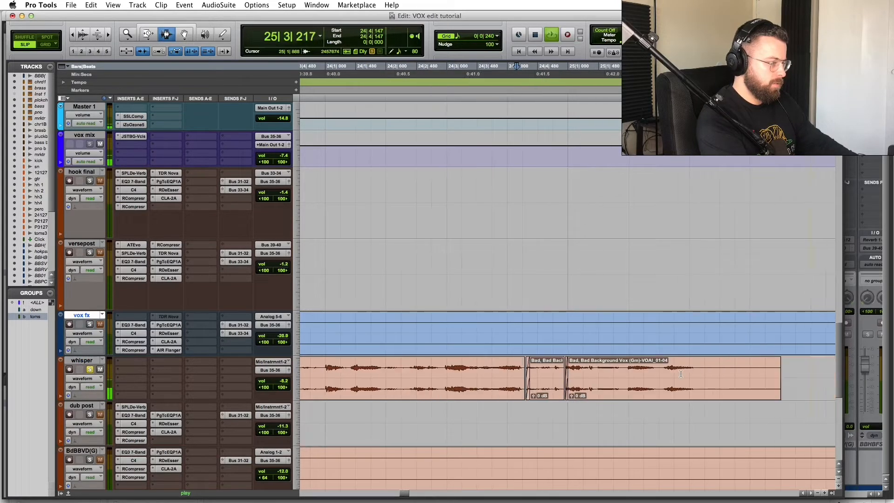
key(space)
key(r)
key(r)
key(r)
key(r)
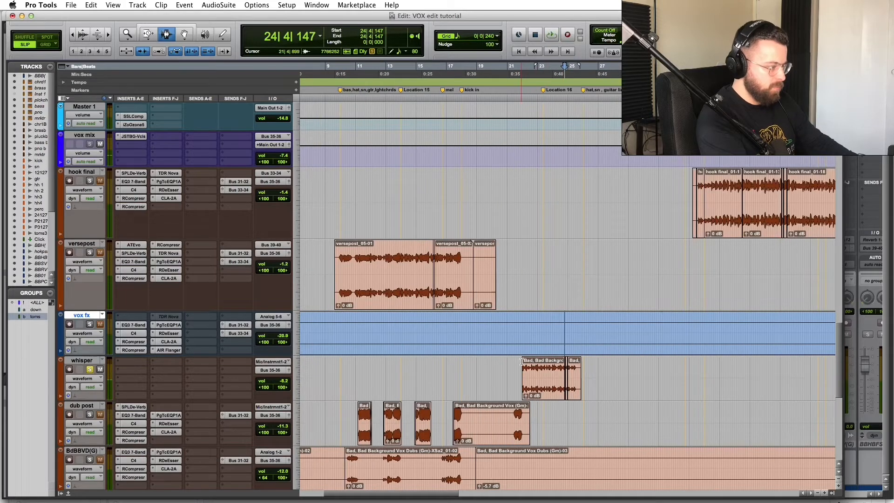
Step: Play the whisper section and zoom in on the breath near bar 23
click(521, 362)
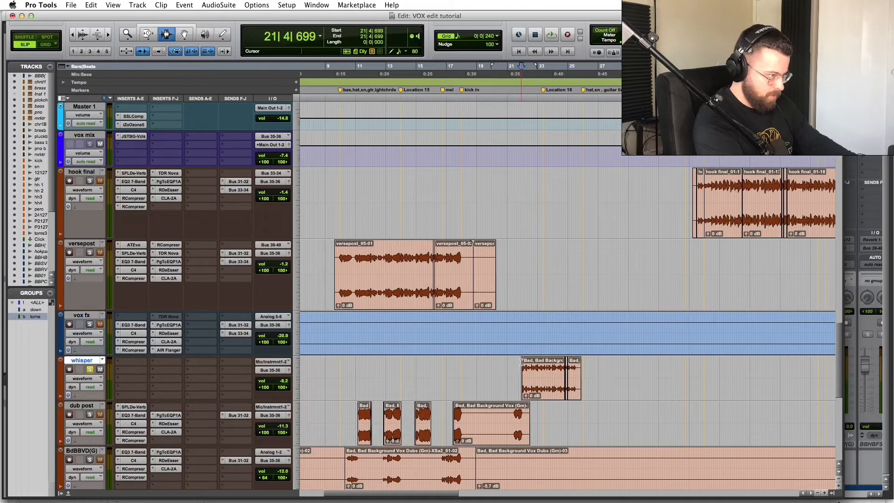
key(space)
key(t)
key(t)
key(t)
key(t)
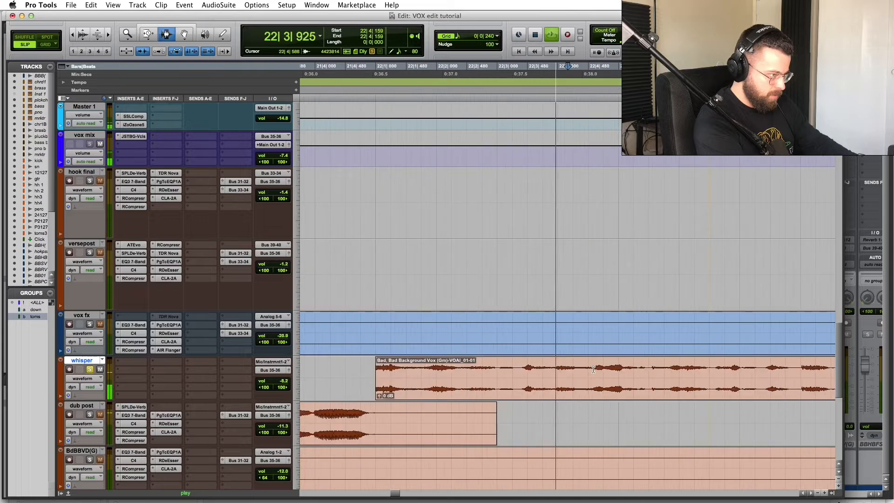
key(r)
key(r)
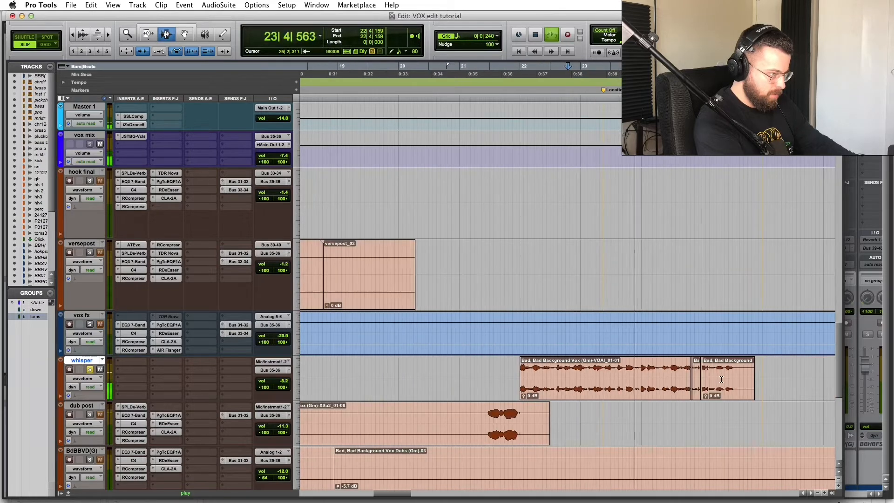
click(593, 366)
key(space)
key(space)
click(632, 366)
key(t)
key(t)
key(t)
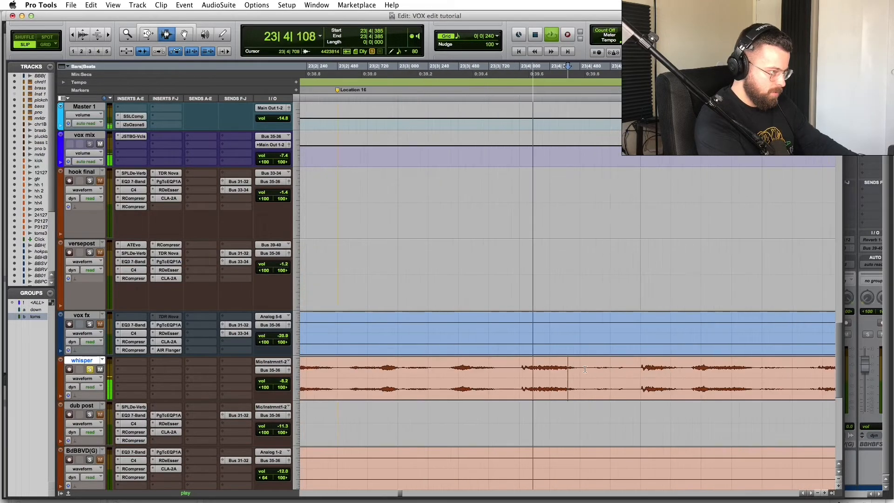
key(space)
click(504, 351)
key(t)
key(t)
Step: Delete the short range before the breath, leaving a gap, and fade in the following clip
drag(635, 371, 605, 369)
key(BackSpace)
click(667, 369)
key(d)
click(385, 350)
key(space)
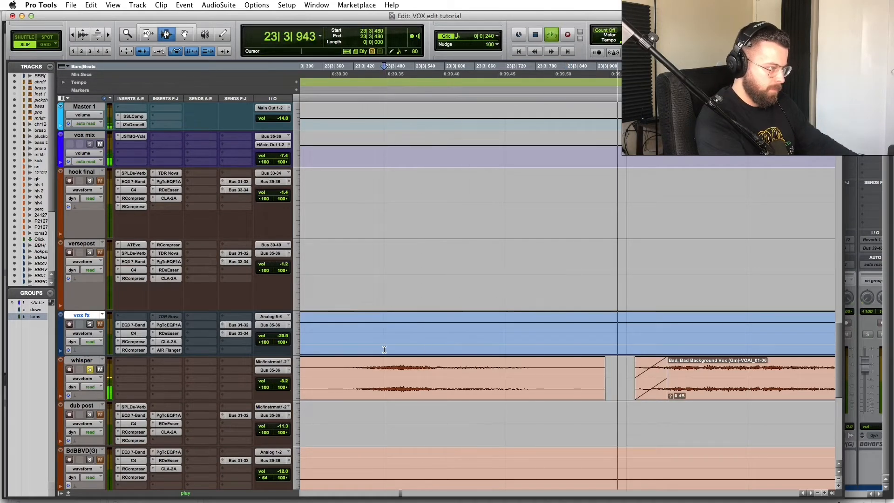
Step: Play back the whisper edit around 23|2–23|4 to check the new fade-in
key(space)
key(r)
key(r)
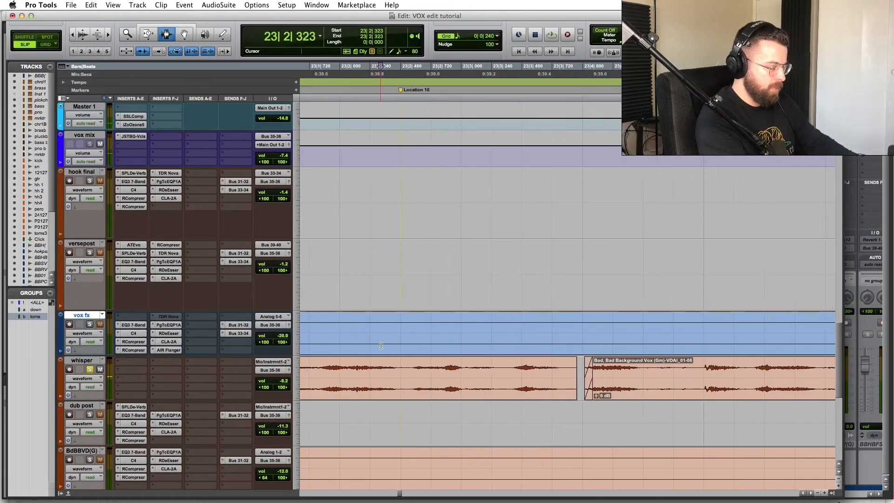
key(space)
key(r)
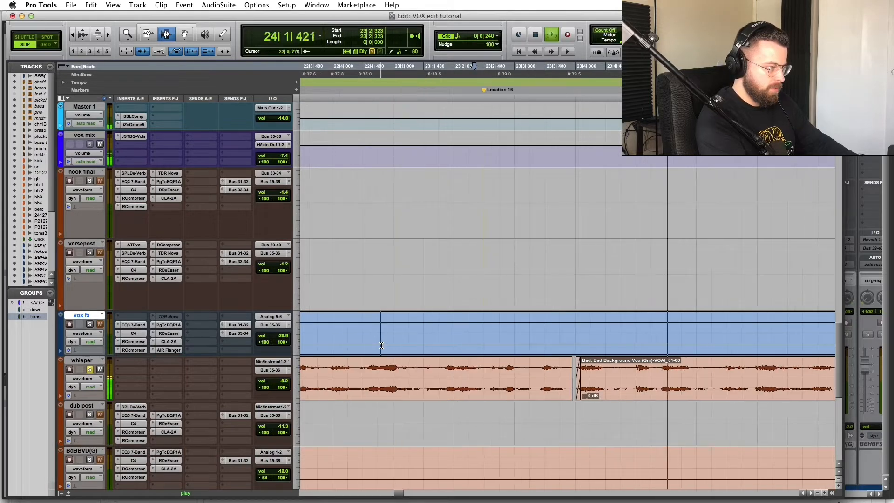
key(r)
click(587, 371)
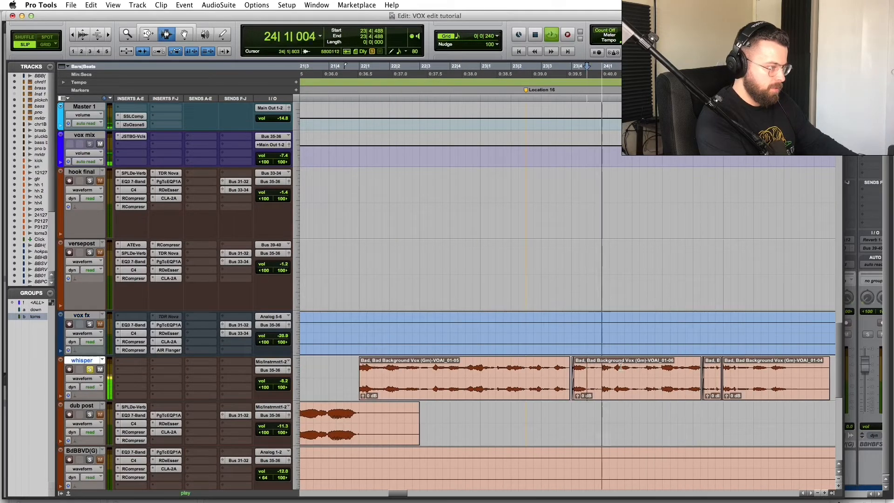
key(space)
key(t)
key(t)
click(395, 337)
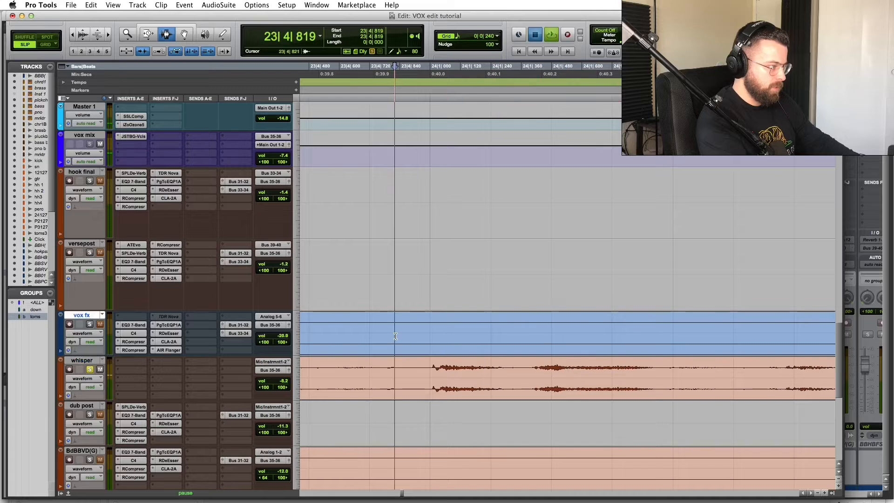
Step: Split the short loud whisper stretch near 24|1 into its own clip and lower its gain to -5.7 dB
key(space)
key(space)
key(space)
key(space)
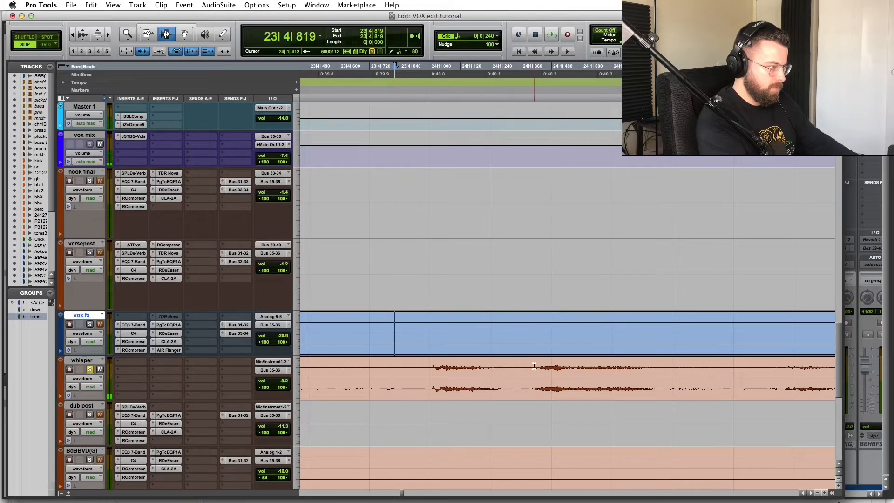
click(534, 367)
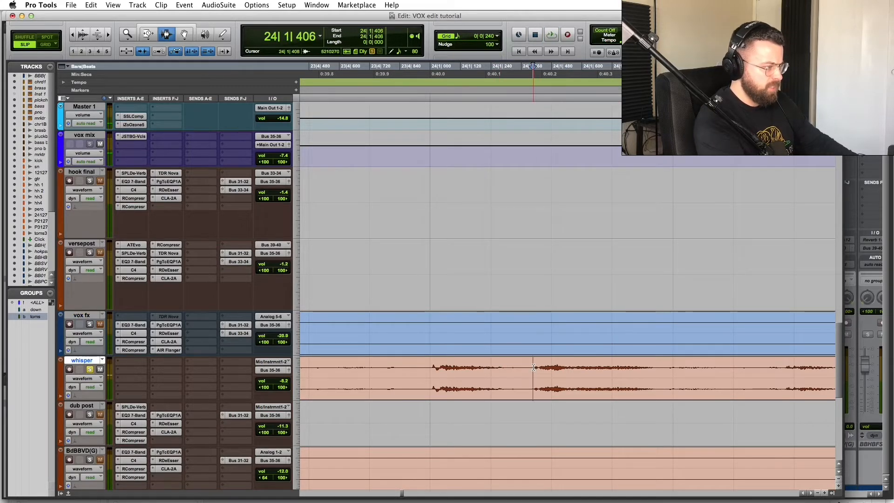
mouse_move(533, 367)
mouse_down()
mouse_move(581, 378)
mouse_move(573, 378)
mouse_up()
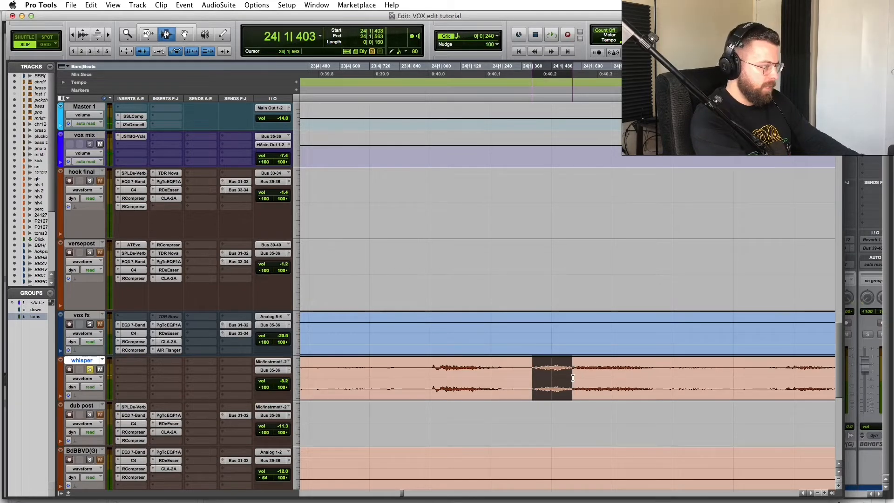
key(space)
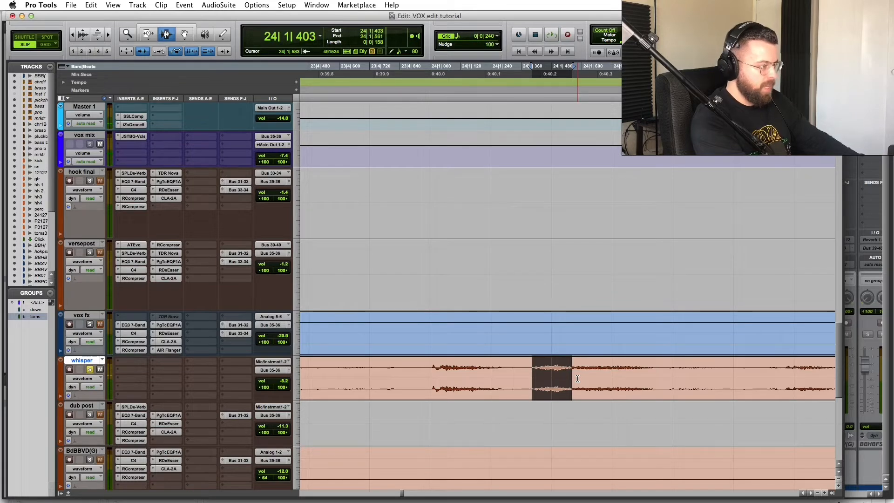
key(super+e)
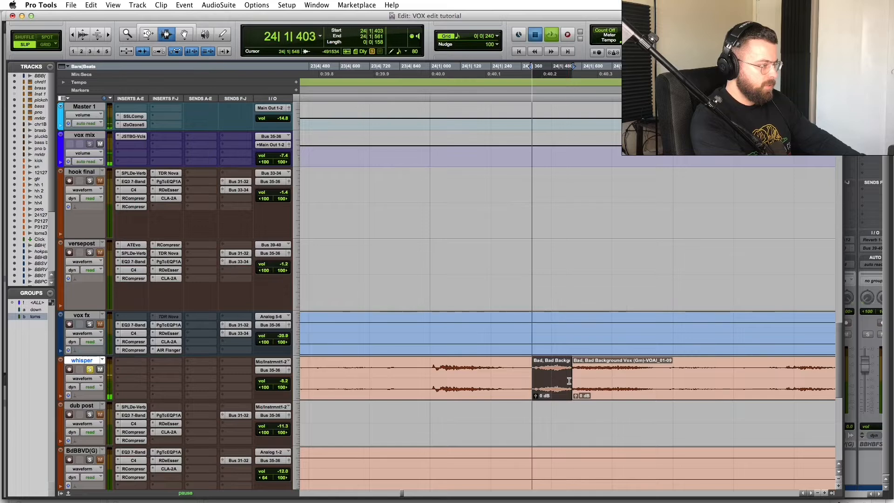
drag(536, 398, 537, 399)
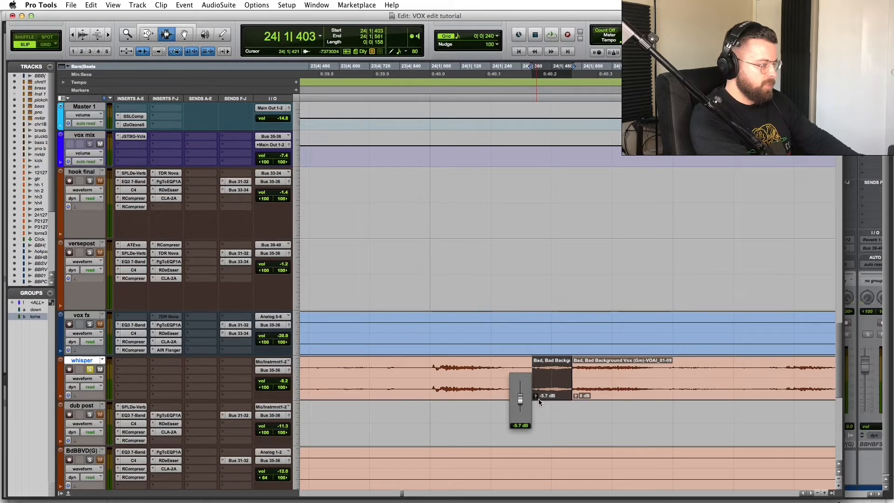
Step: Raise the split clip's gain to -3.6 dB and audition the whisper edit from 23|3|012
drag(539, 398, 541, 398)
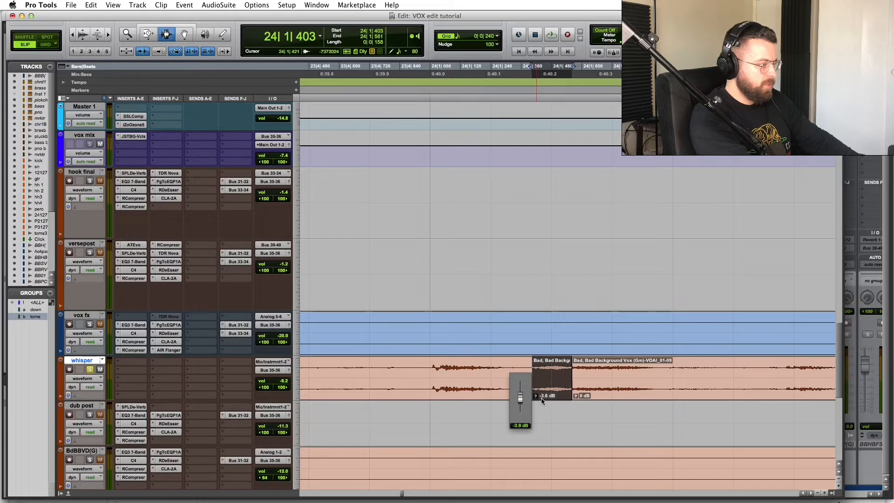
key(r)
key(r)
click(460, 364)
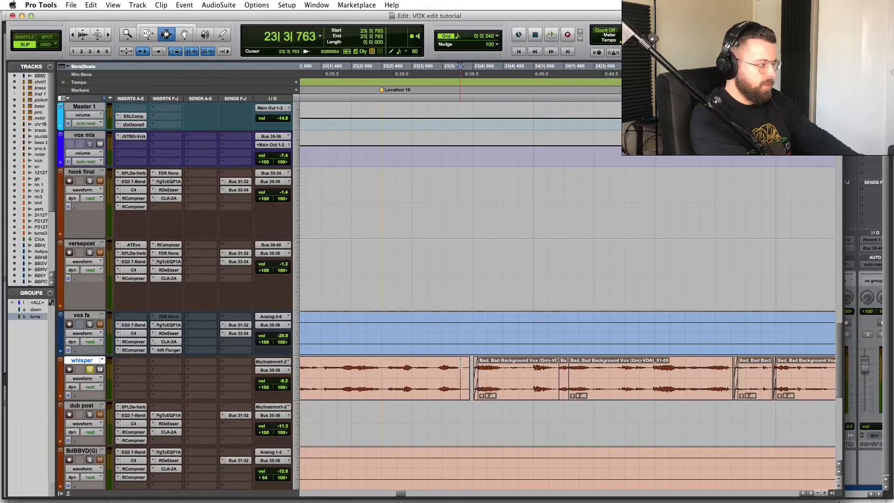
key(space)
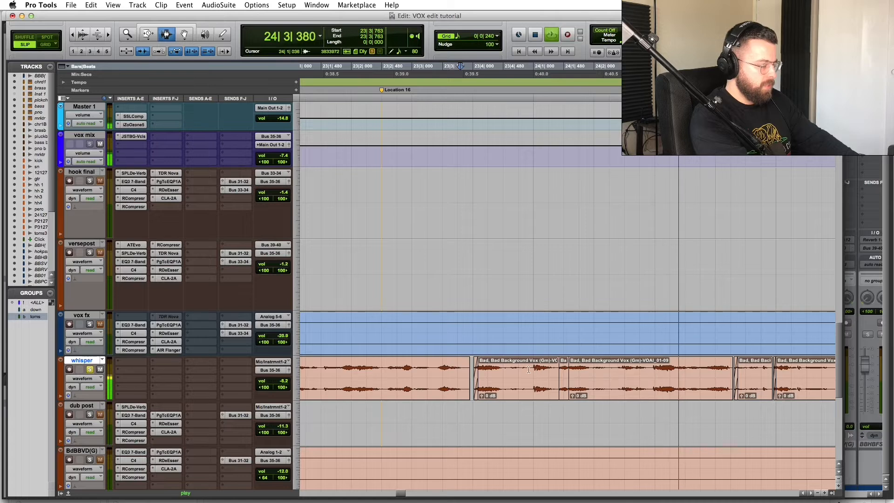
key(space)
click(457, 335)
click(413, 332)
key(space)
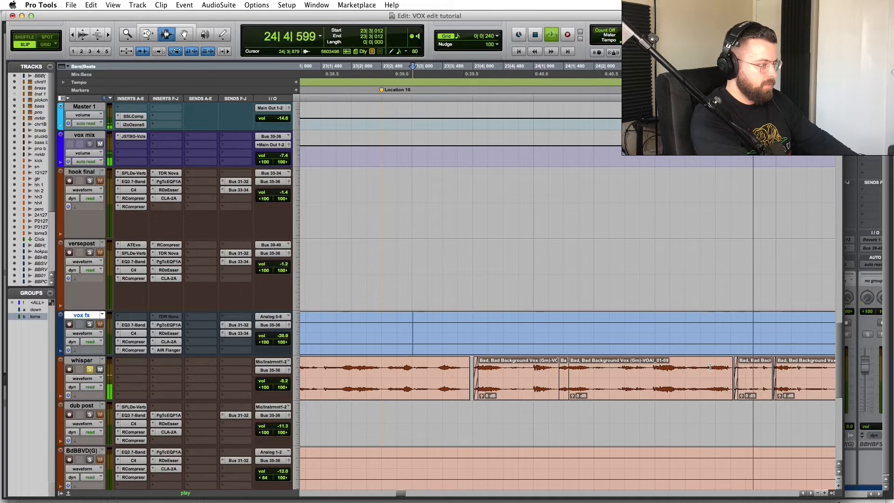
key(space)
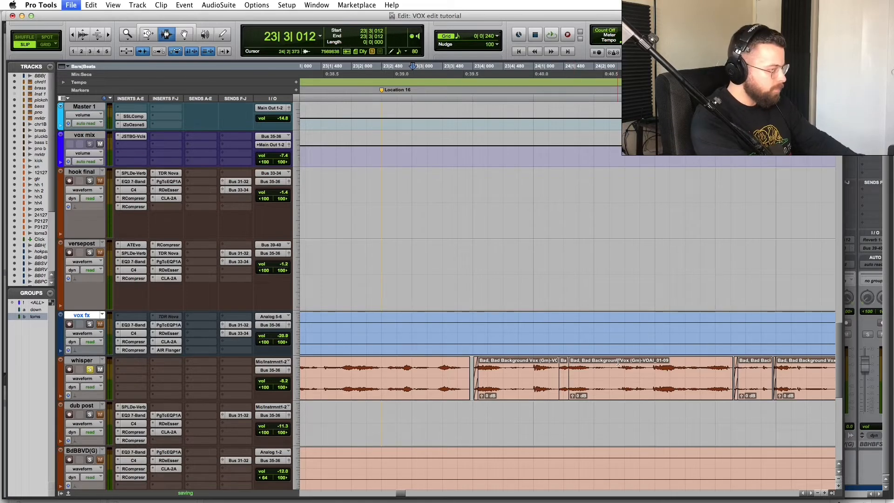
Step: Zoom in around 24|1|508 to inspect the split clip's gain level
key(r)
key(r)
key(r)
click(557, 362)
key(t)
key(t)
key(t)
key(t)
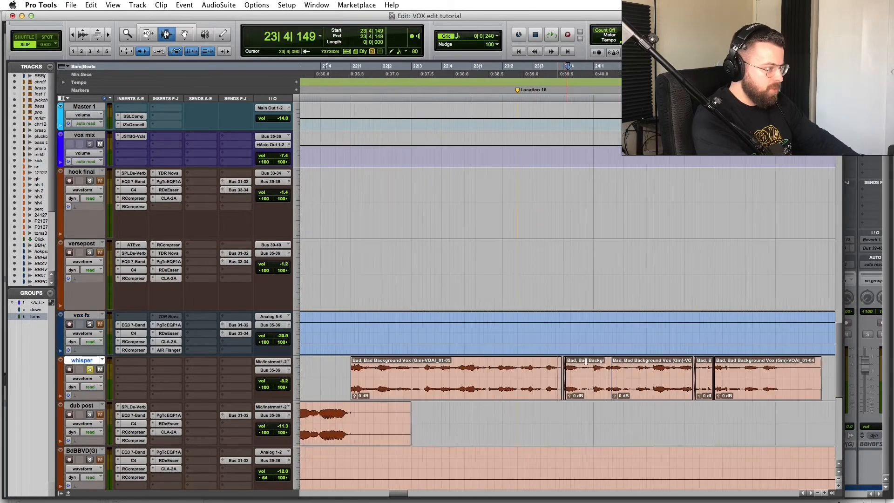
key(r)
click(651, 367)
key(t)
key(t)
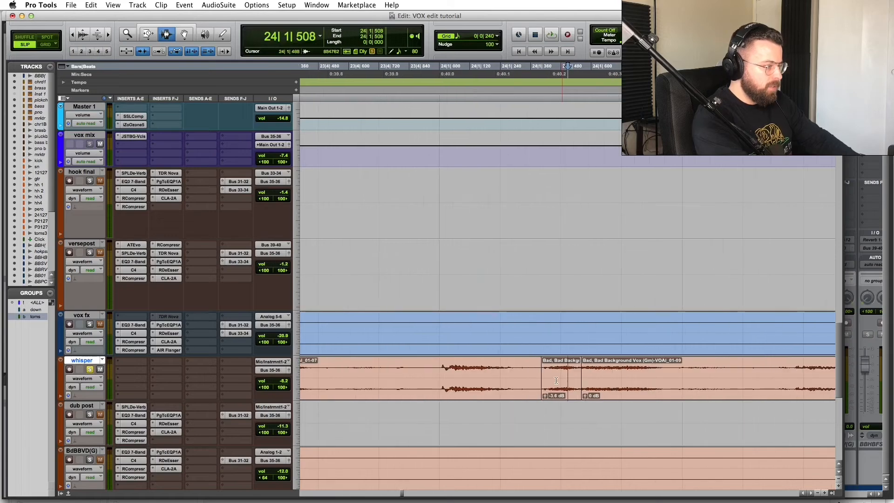
click(546, 396)
Step: Zoom out to the whole song, play the versepost section and toggle solo on hook final
key(r)
key(r)
key(r)
key(r)
key(r)
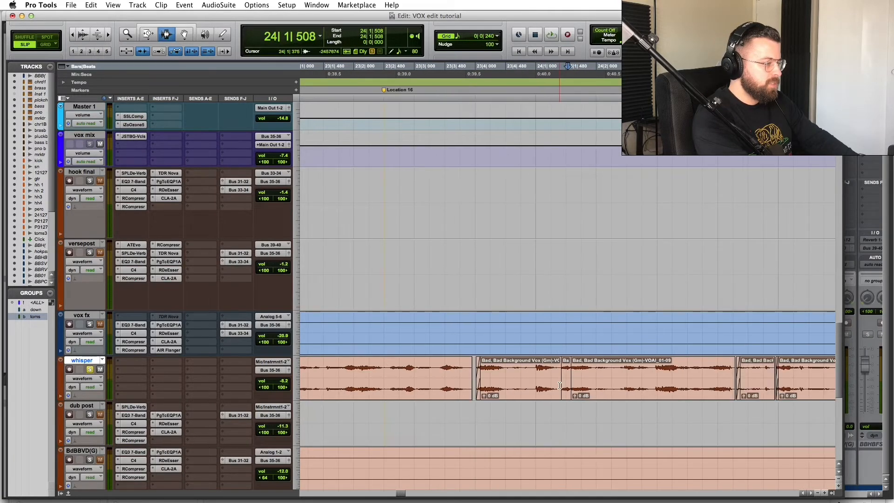
key(r)
key(r)
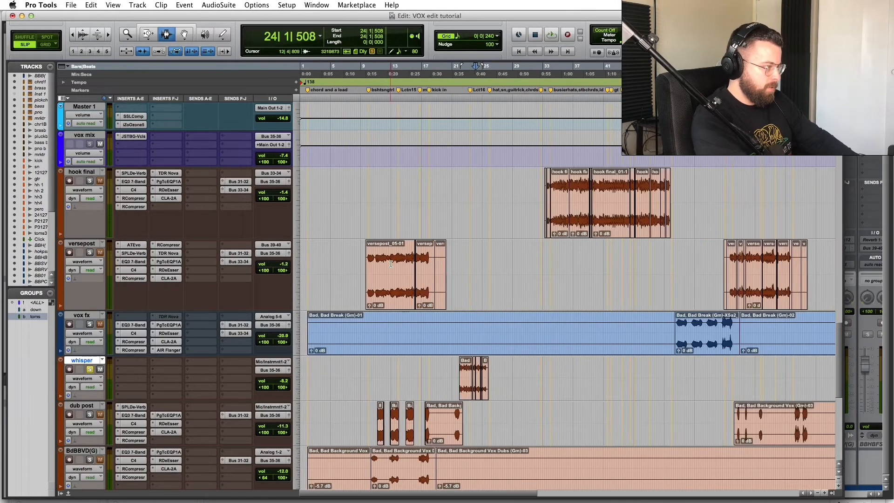
click(390, 264)
key(space)
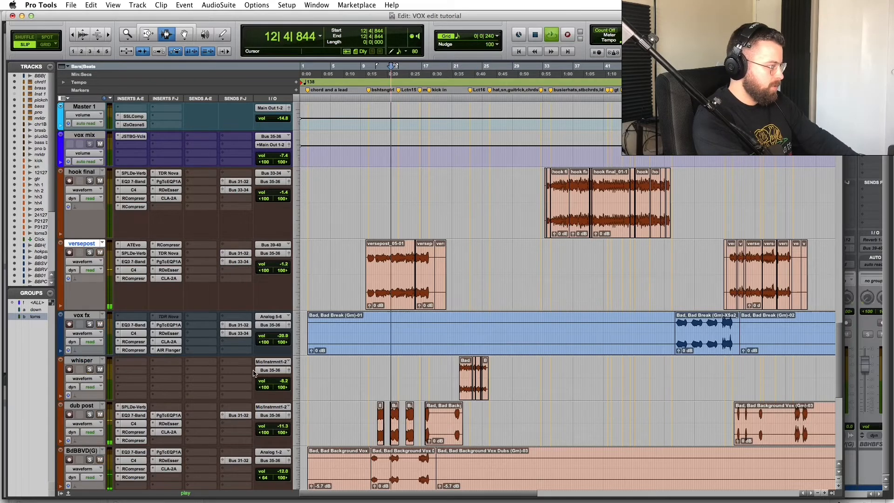
scroll(541, 300, down, 10)
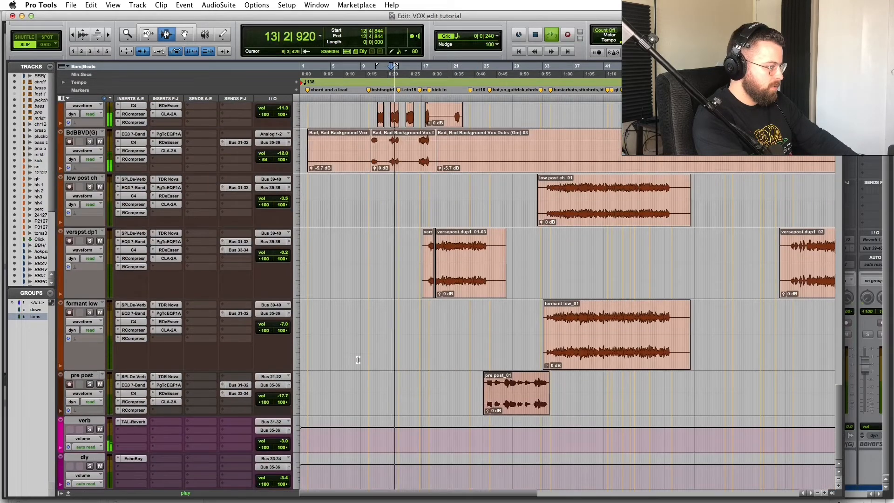
click(541, 300)
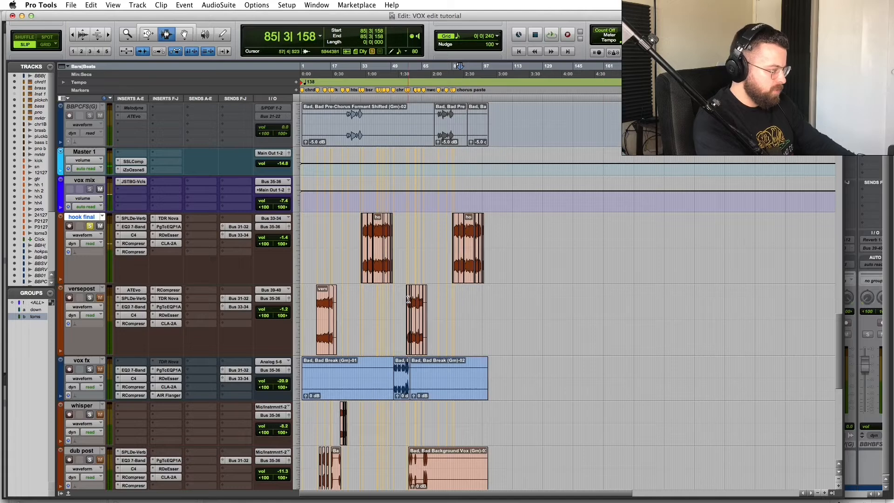
scroll(412, 297, down, 3)
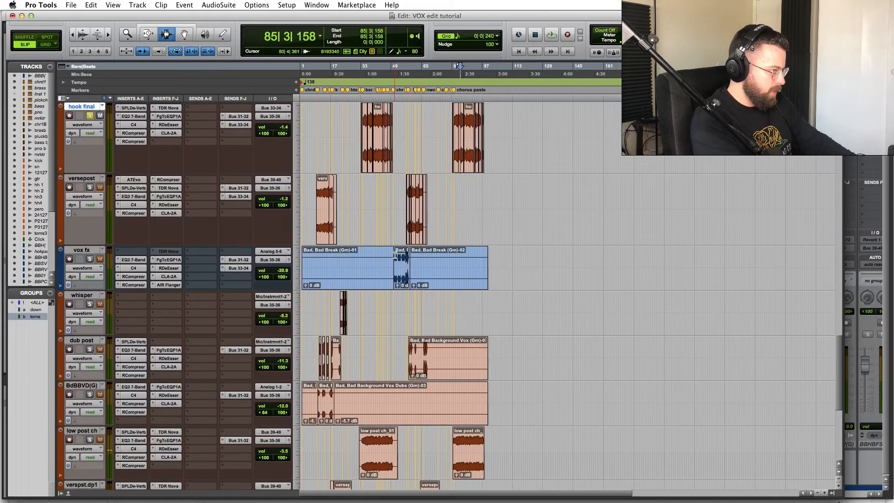
click(395, 256)
click(90, 116)
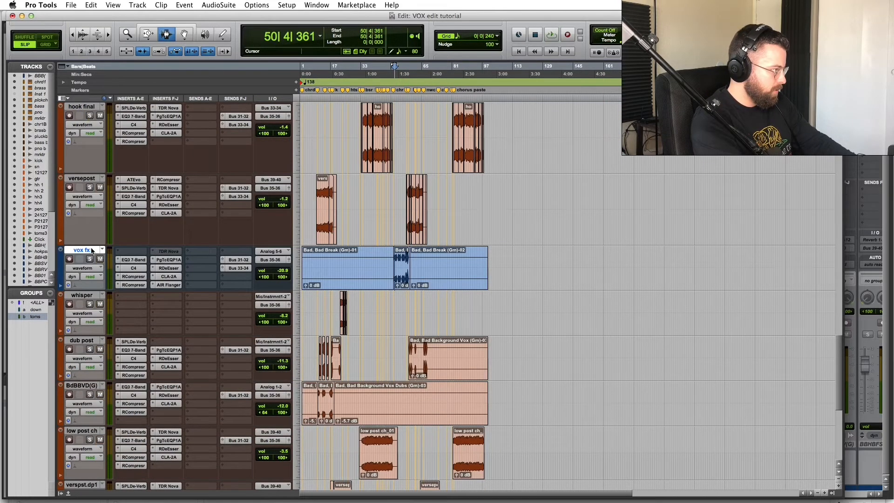
key(t)
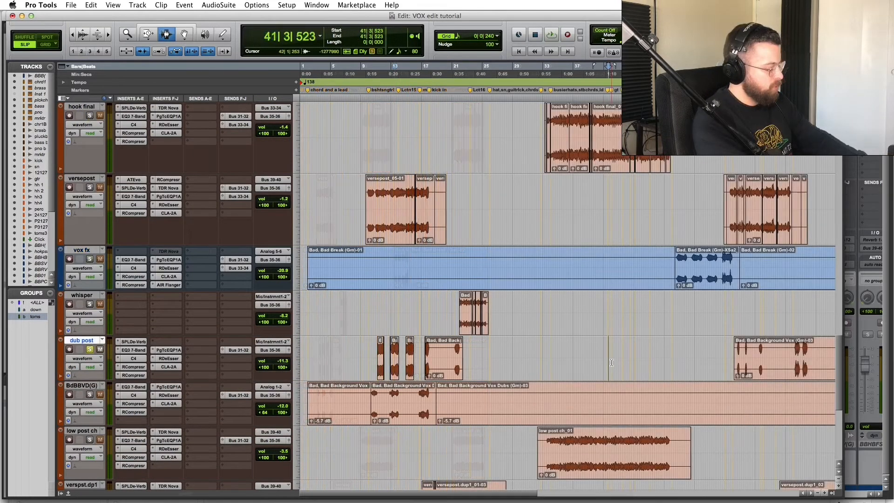
Step: Save the session and zoom in on the hook final chorus clips at bar 81
key(super+s)
key(r)
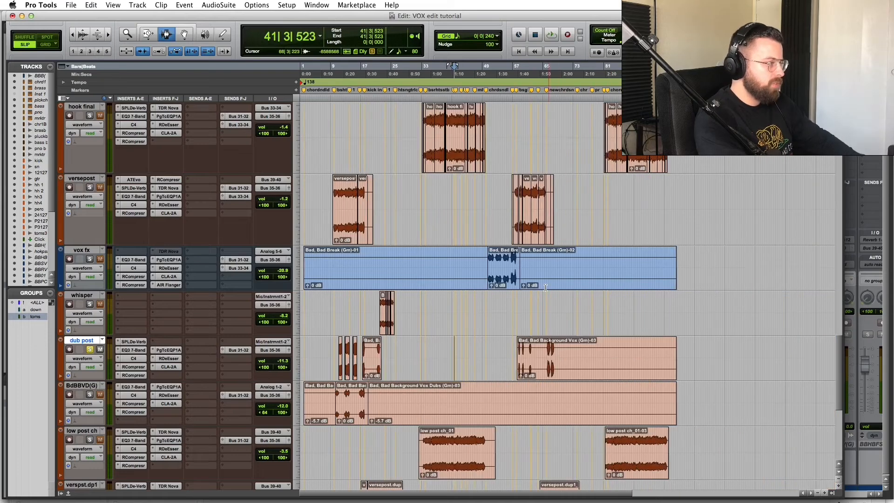
scroll(545, 288, up, 5)
click(626, 301)
key(t)
key(t)
key(t)
click(429, 297)
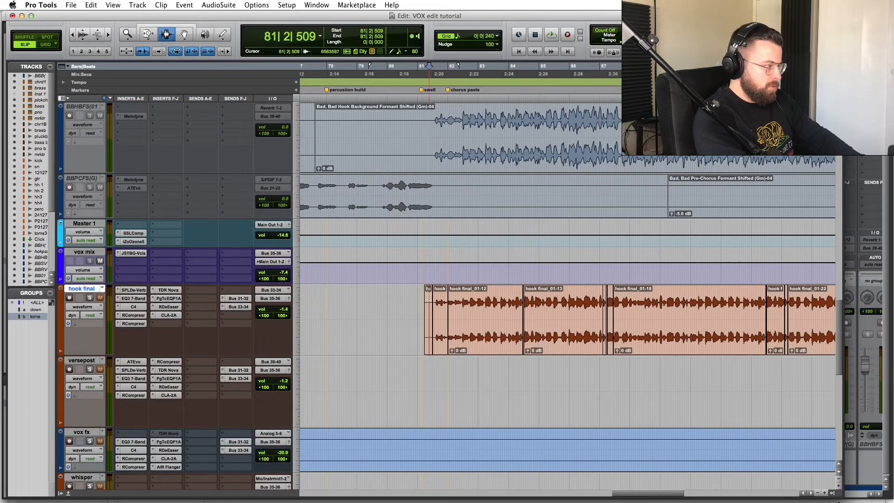
Step: Play the chorus from bar 81 and locate the hook final clips around bars 87–88
key(space)
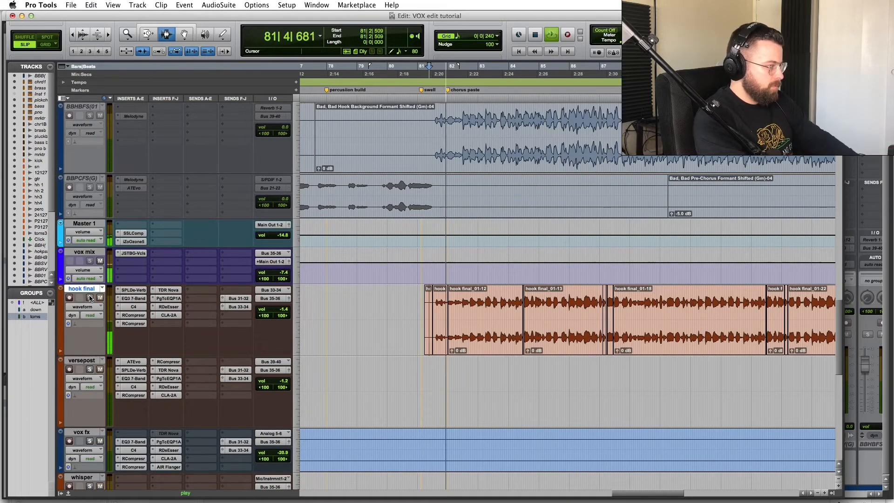
click(546, 297)
key(t)
key(t)
key(t)
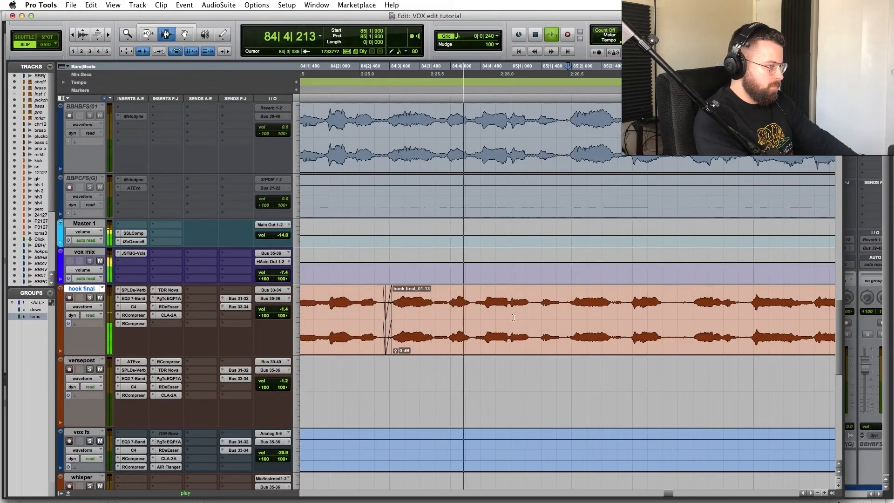
key(r)
key(r)
click(709, 305)
key(t)
key(t)
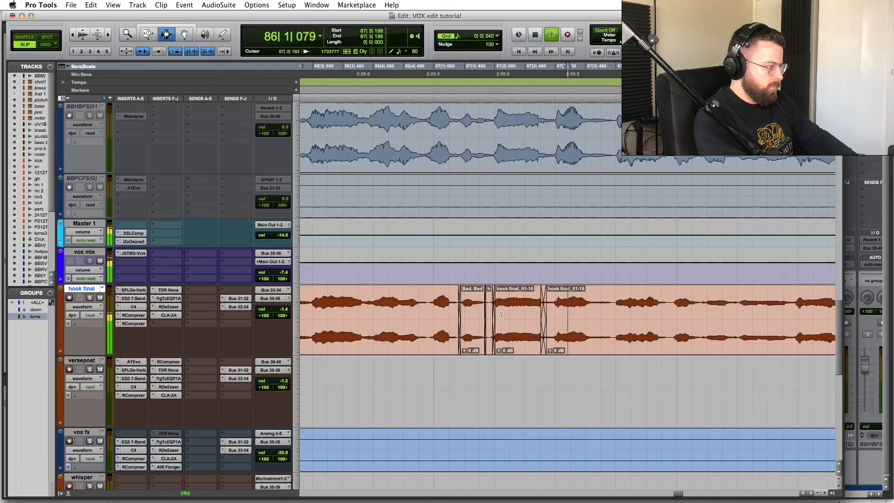
key(r)
key(r)
key(r)
key(r)
scroll(498, 316, down, 8)
scroll(498, 317, down, 3)
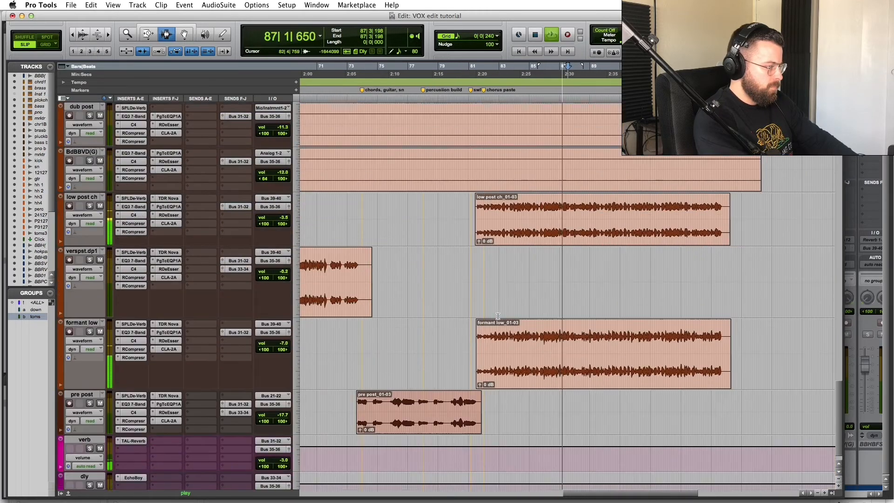
scroll(582, 254, up, 10)
key(space)
click(581, 255)
key(t)
key(t)
key(t)
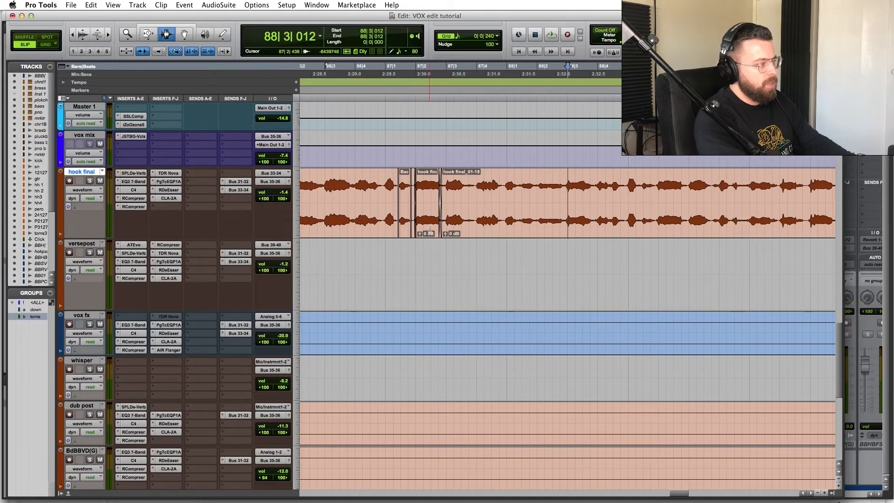
key(r)
key(r)
Step: Select the run of hook final chorus clips and zoom in on the crossfades near bar 87
drag(348, 190, 719, 200)
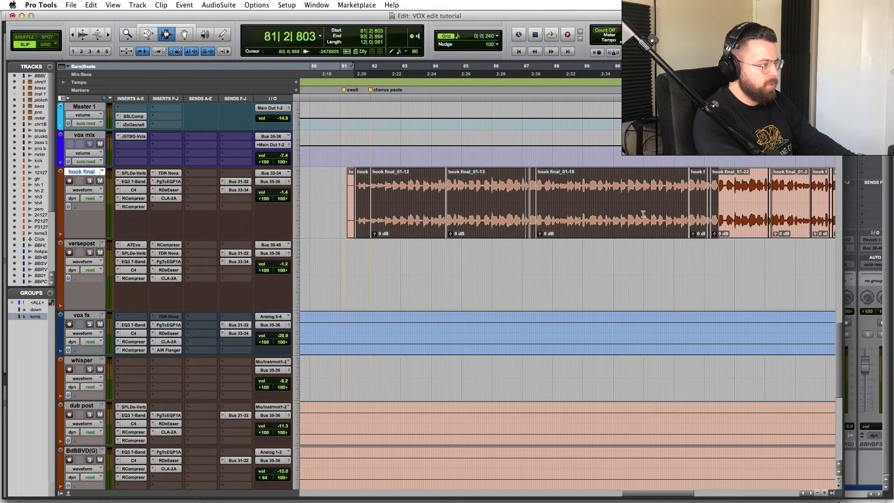
key(r)
click(584, 194)
key(t)
key(t)
key(t)
click(472, 194)
key(r)
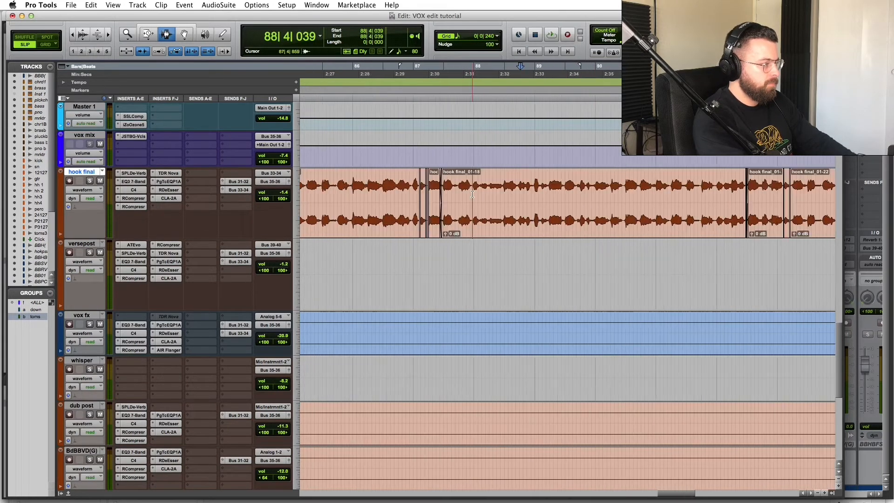
click(506, 195)
key(t)
key(t)
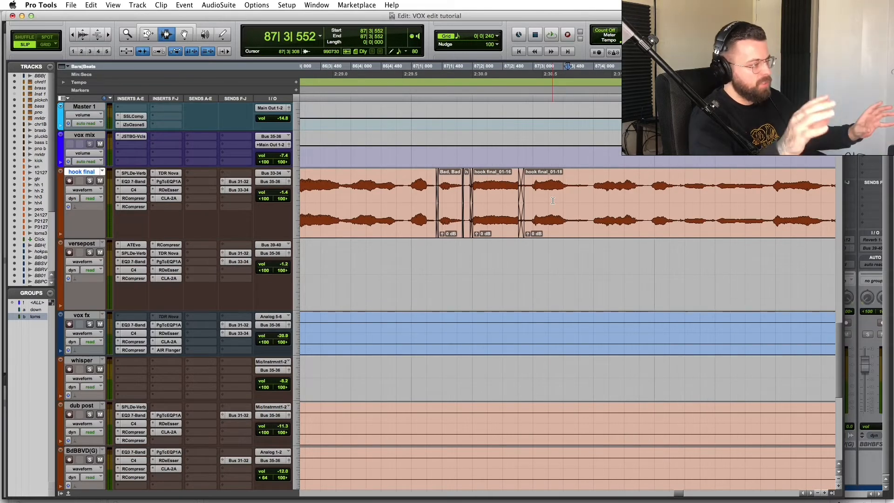
Step: Play the clip joins from the start of bar 87
scroll(579, 209, right, 2)
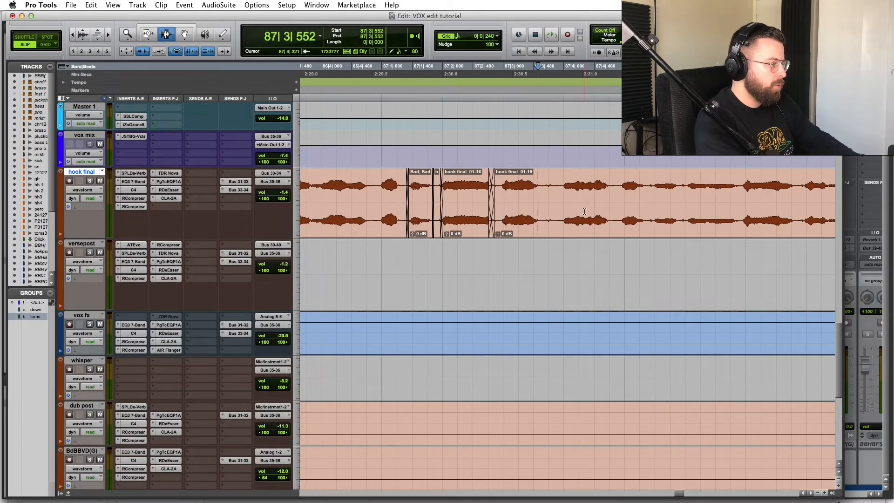
click(497, 185)
key(t)
key(t)
key(r)
click(340, 186)
key(space)
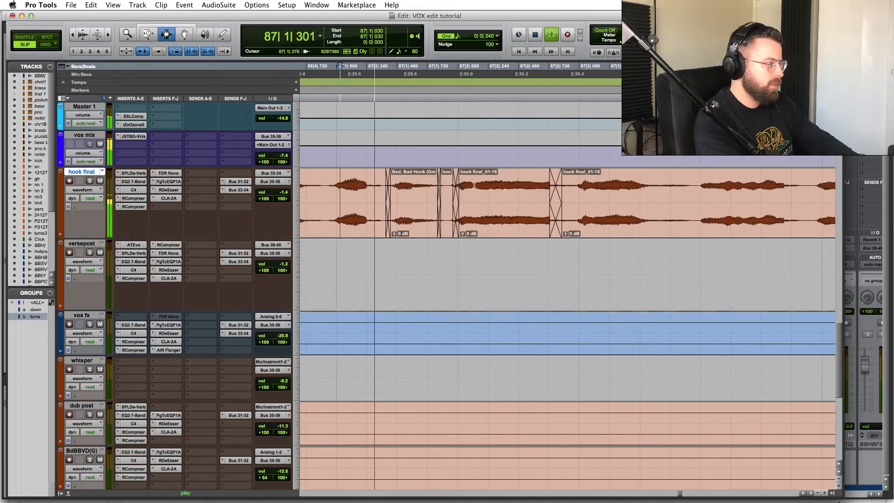
key(space)
click(335, 185)
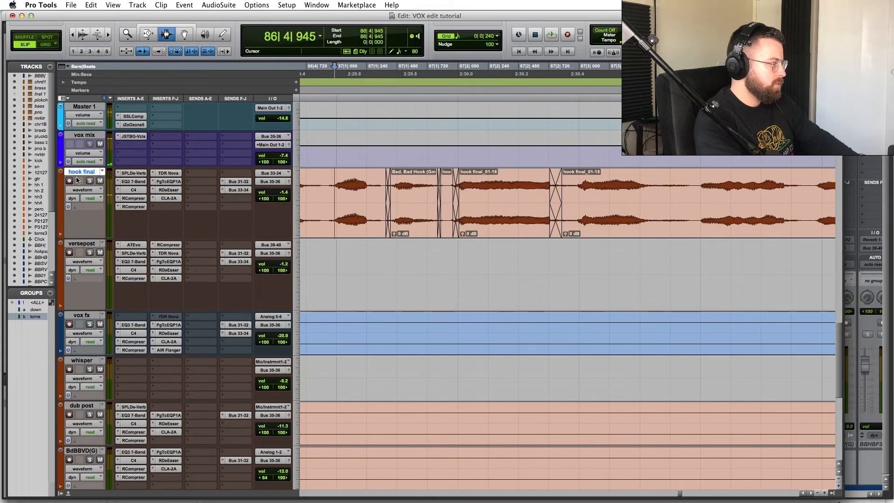
Step: Solo hook final, audition it, and delete the crossfade before hook final_01-18
click(89, 181)
key(space)
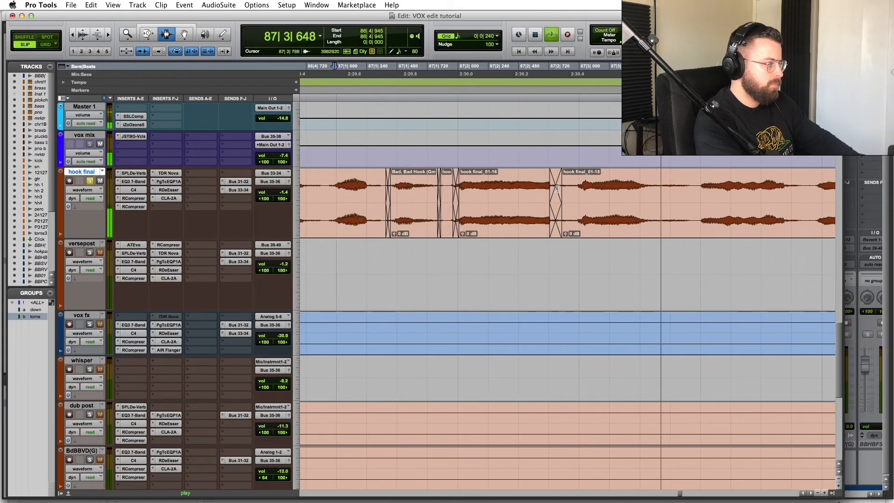
key(space)
click(557, 188)
key(Delete)
Step: Extend hook final_01-16 back to the short hook clip, remove the earlier crossfade, and audition from 87|1|122
click(458, 186)
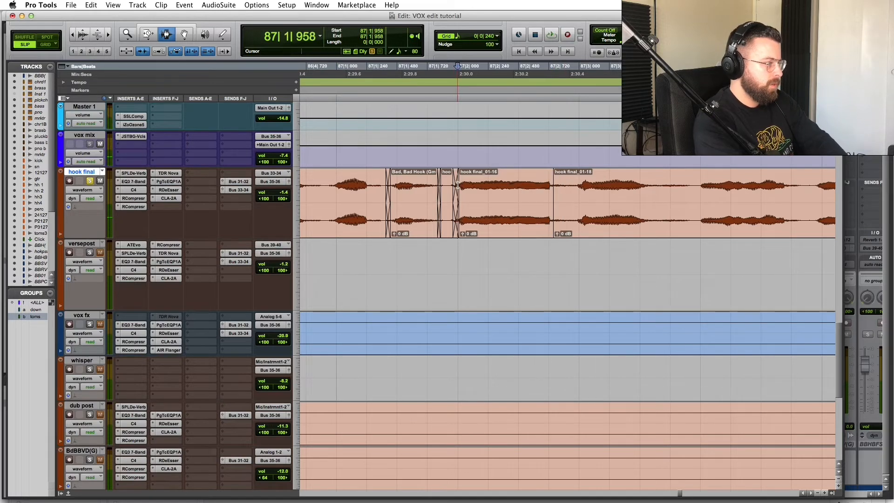
drag(458, 186, 438, 185)
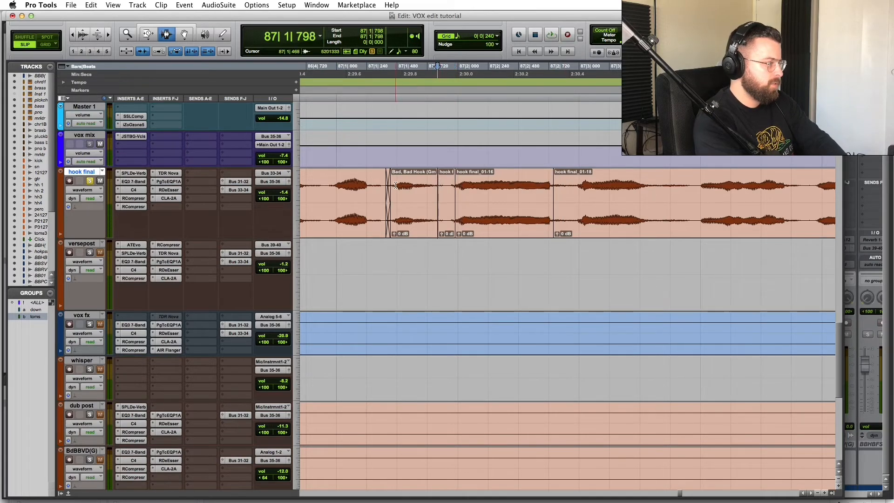
double_click(388, 185)
key(Delete)
click(352, 183)
key(space)
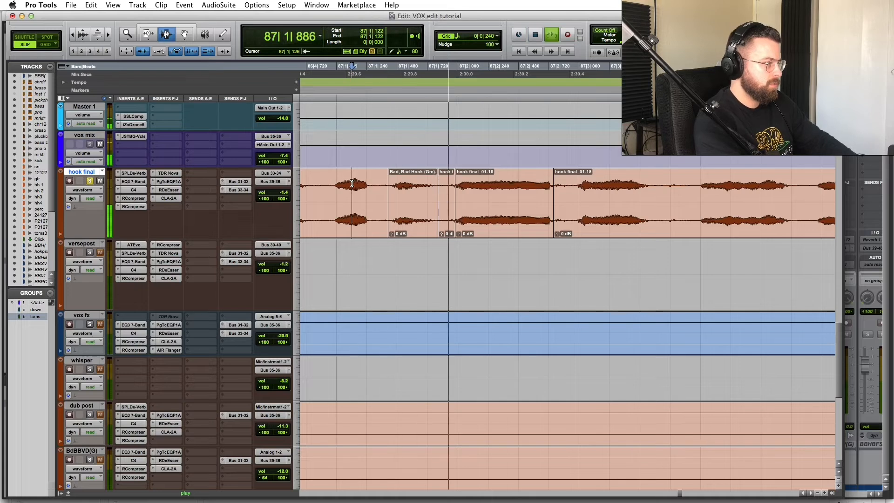
key(space)
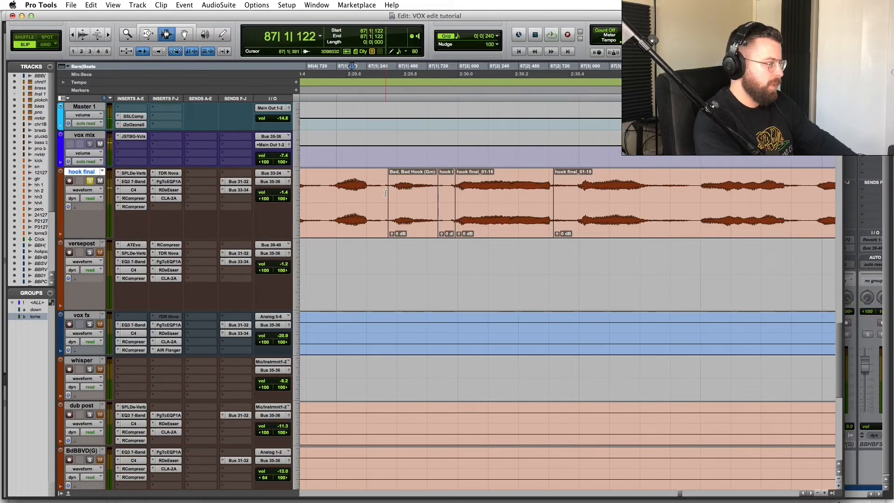
Step: Select a short stretch of hook final_01-16 and zoom in on the clip join at 87|1|810
click(533, 193)
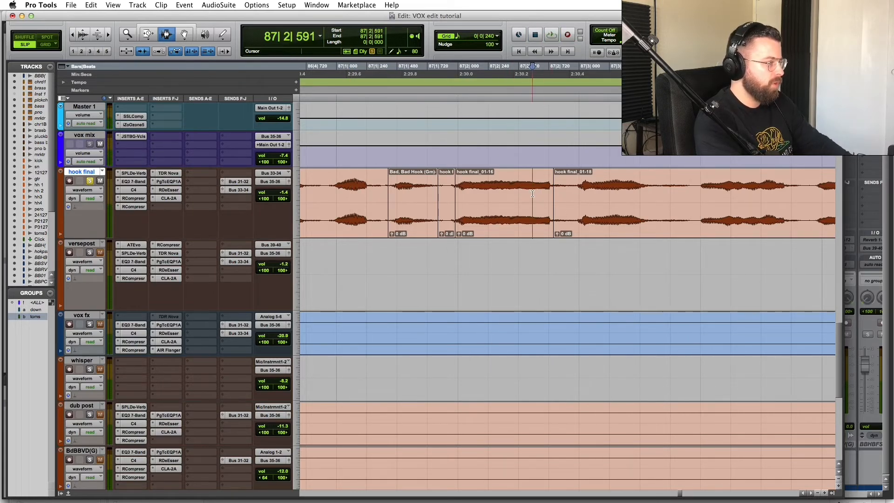
drag(532, 193, 555, 196)
click(587, 200)
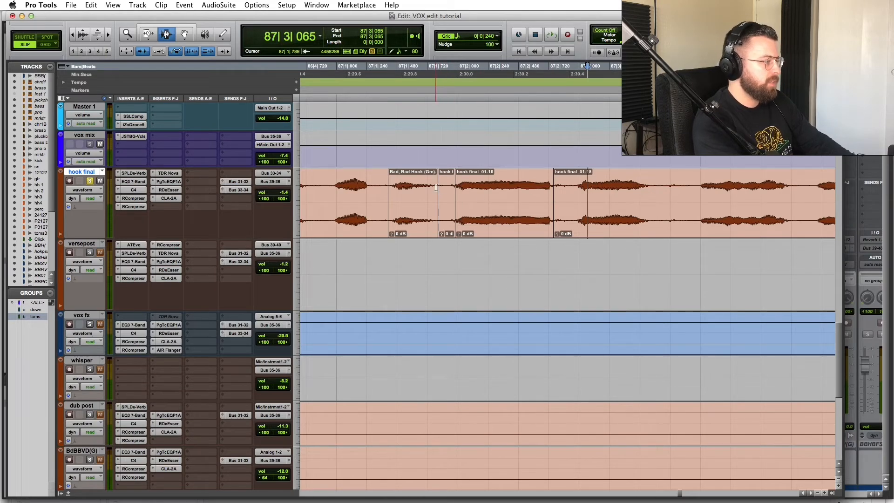
click(439, 189)
key(super+bracketright)
key(super+bracketright)
key(super+bracketright)
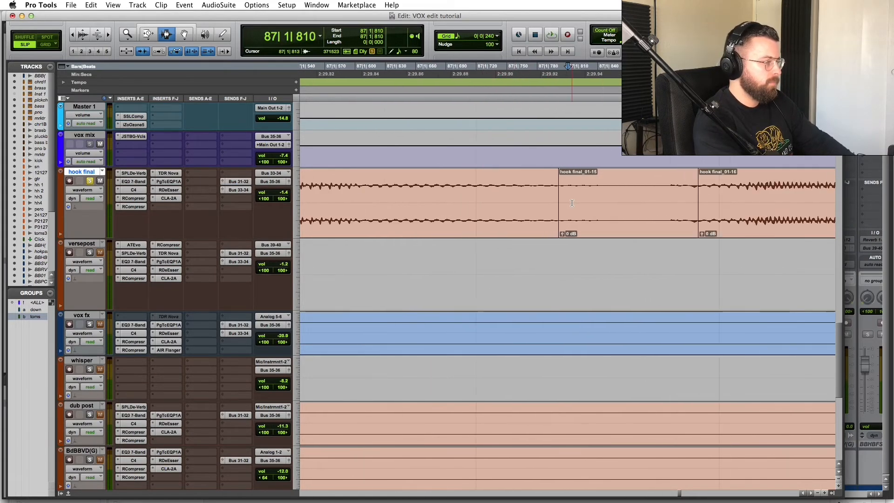
Step: Enlarge the hook final waveforms and zoom closely into the clip join around 87|1|800
key(super+alt+bracketright)
key(super+alt+bracketright)
key(super+alt+bracketright)
key(super+alt+bracketright)
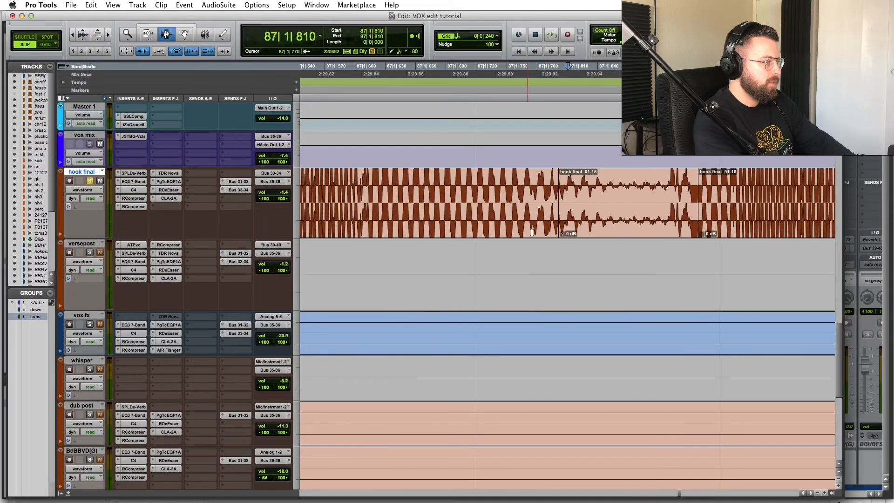
click(556, 226)
key(super+bracketright)
key(super+bracketright)
key(super+bracketright)
click(596, 217)
key(super+bracketright)
key(super+bracketright)
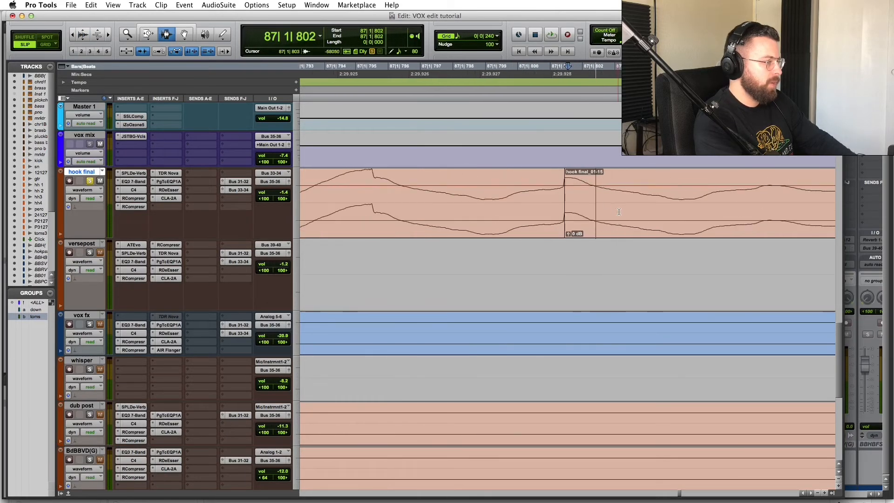
key(super+bracketright)
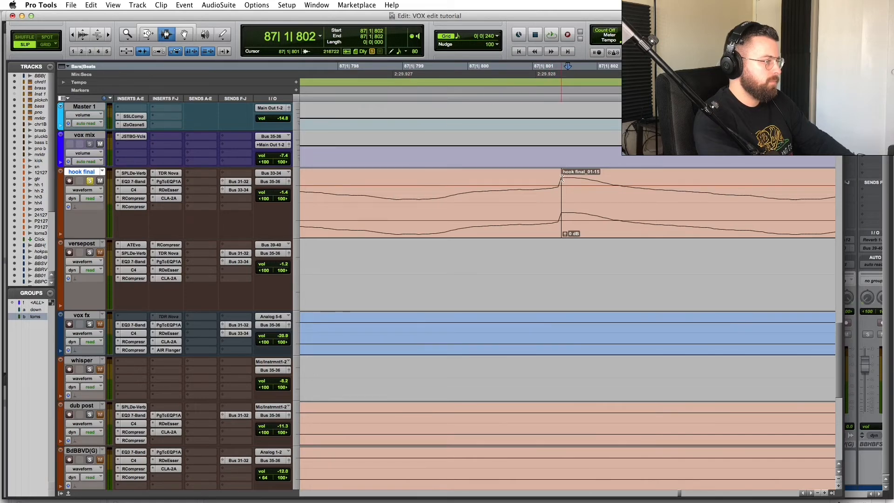
key(r)
key(r)
key(r)
key(r)
key(r)
key(r)
key(r)
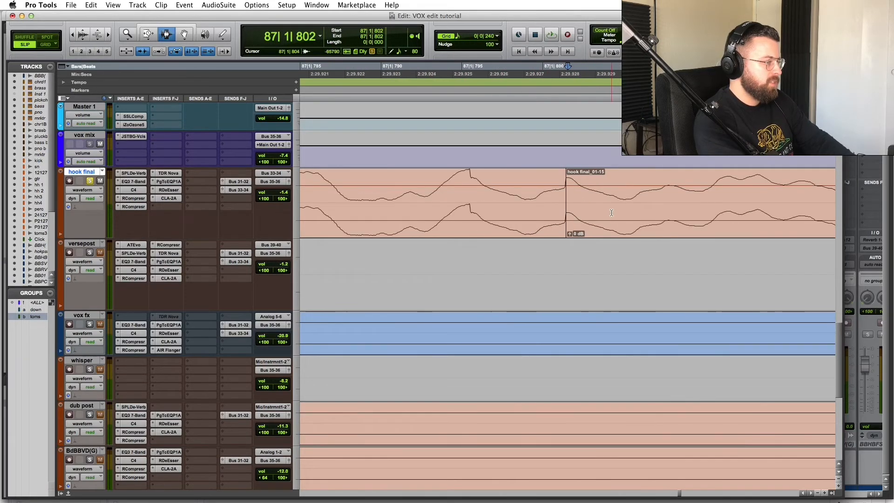
drag(535, 199, 620, 199)
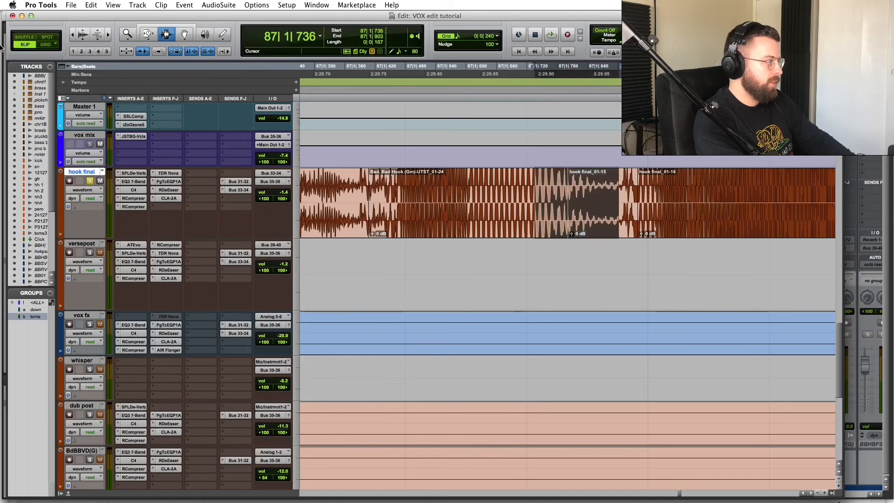
click(87, 41)
click(87, 41)
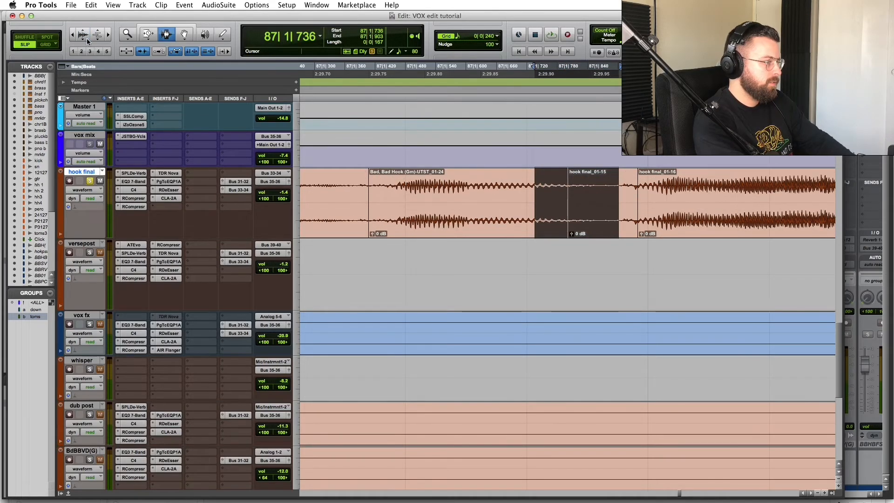
Step: Crossfade the hook final_01-15 boundary, the next boundary, and the Bad, Bad Hook boundary
drag(551, 187, 591, 187)
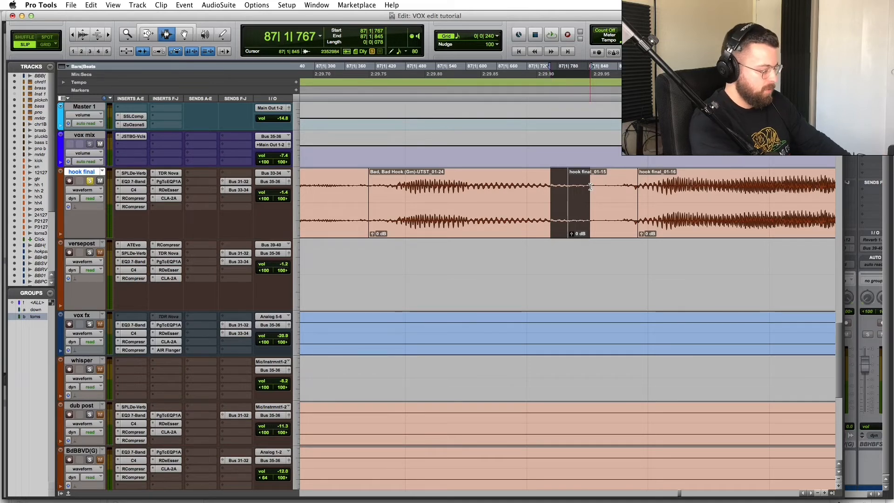
key(f)
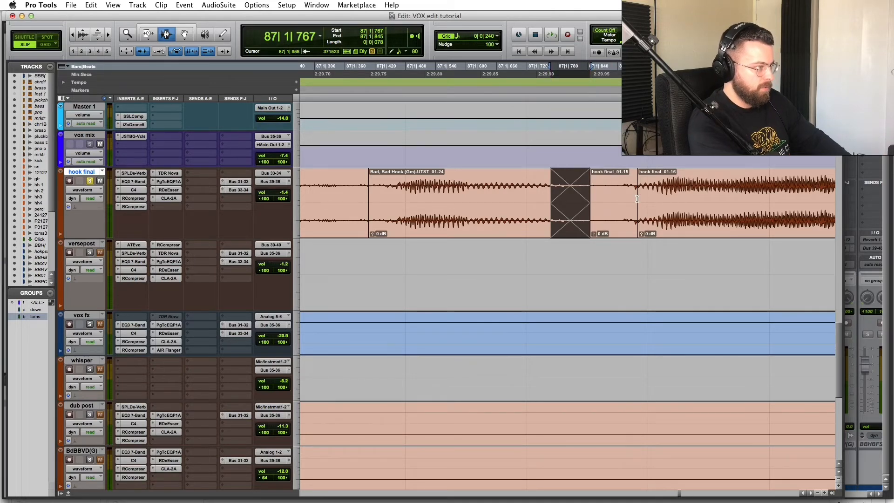
click(623, 189)
key(f)
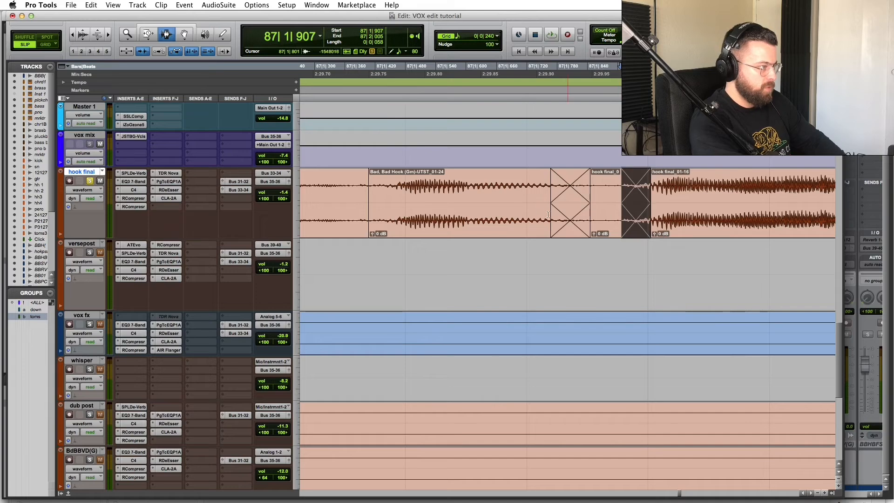
key(r)
key(r)
drag(515, 182, 523, 182)
key(f)
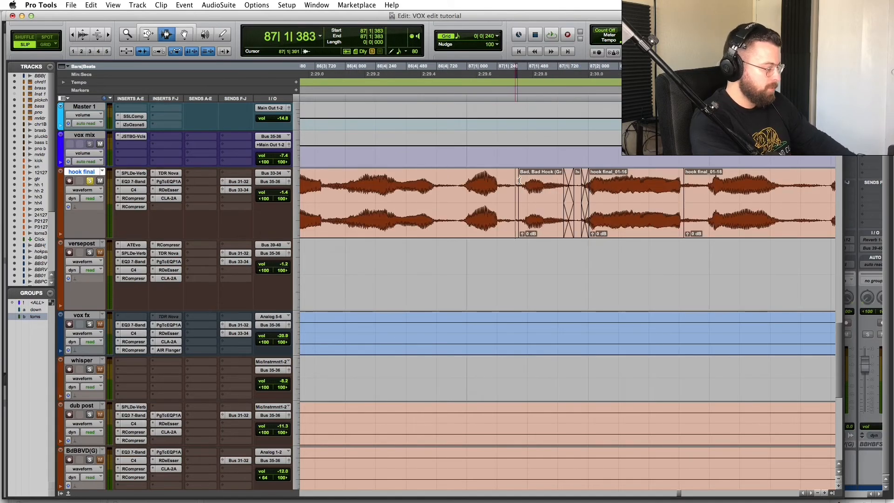
Step: Audition the crossfades and add one between hook final_01-16 and 01-18
click(386, 182)
key(space)
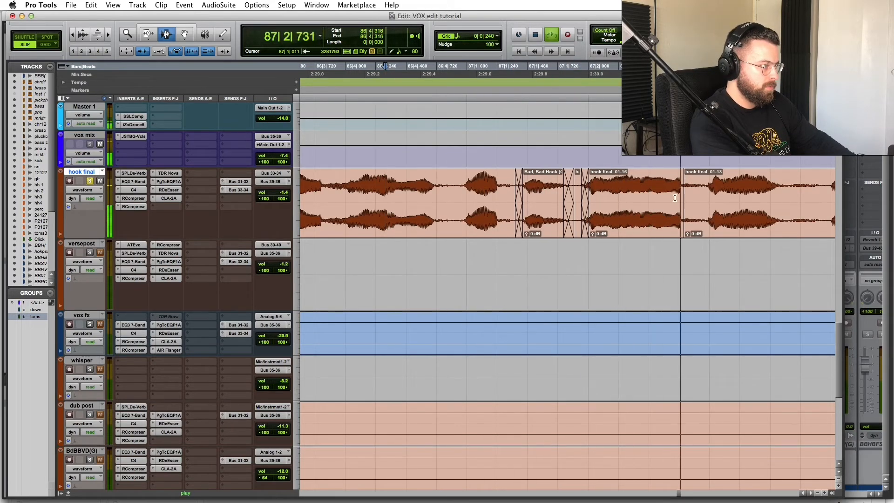
drag(681, 186, 693, 186)
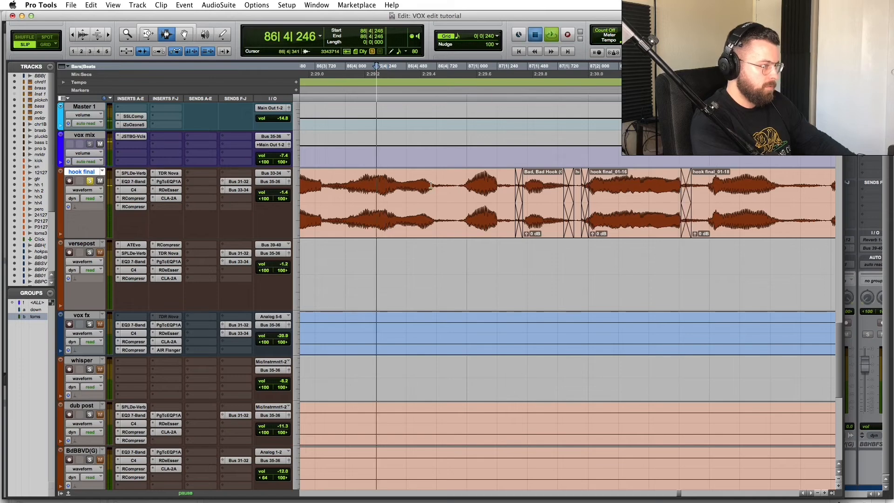
key(f)
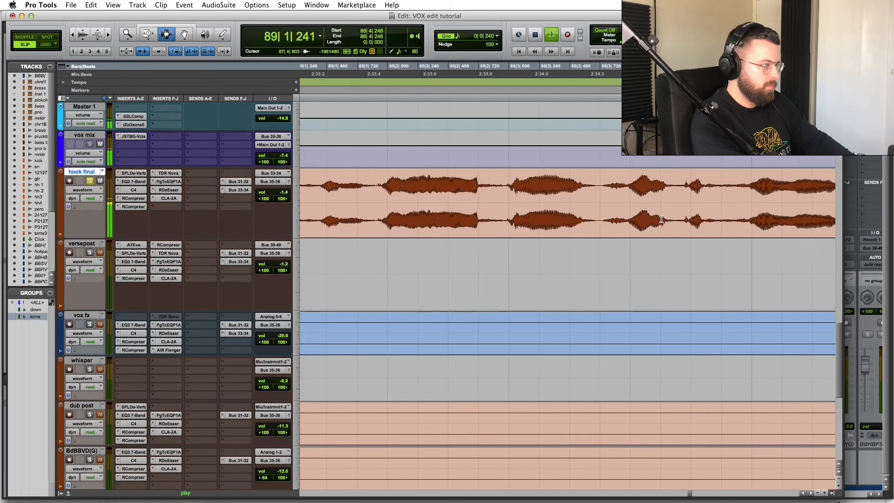
key(space)
click(489, 214)
key(r)
key(r)
key(r)
key(r)
key(r)
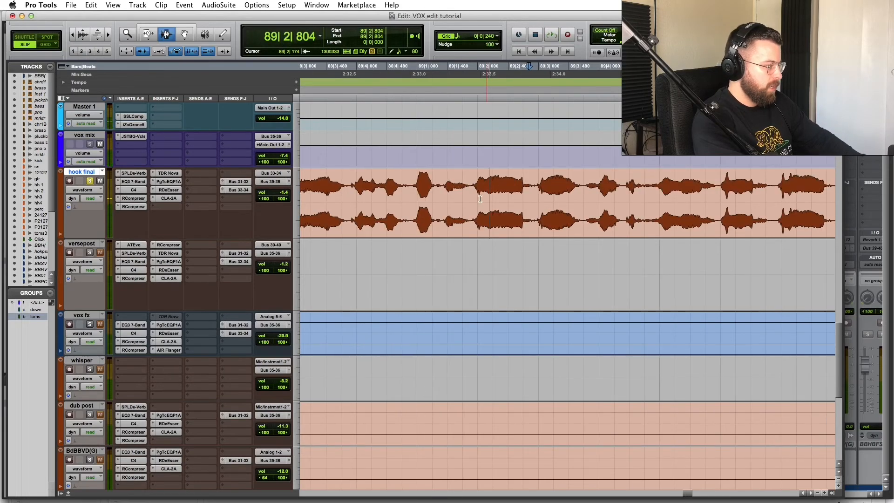
key(r)
scroll(375, 361, down, 7)
Step: On verspst.dp1, replace the crossfade before versepost.dup1_01-02 with a fade-out on the first clip
scroll(375, 361, left, 8)
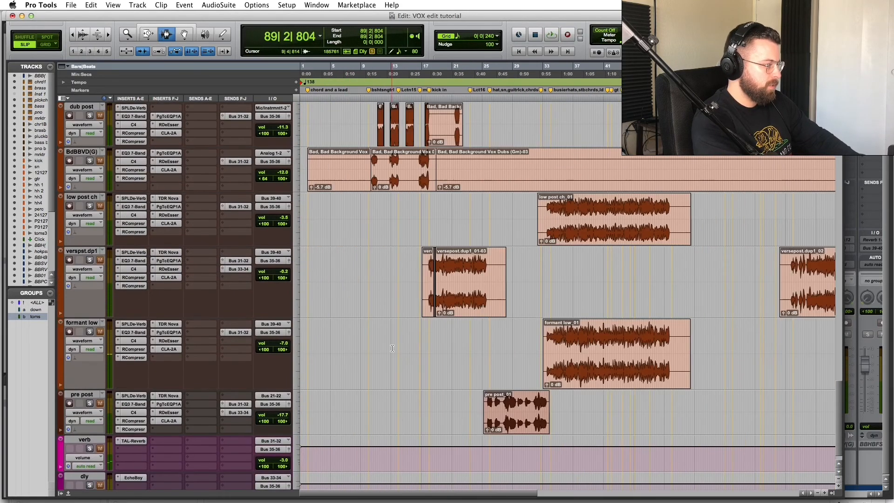
click(456, 281)
key(t)
key(t)
key(t)
click(396, 278)
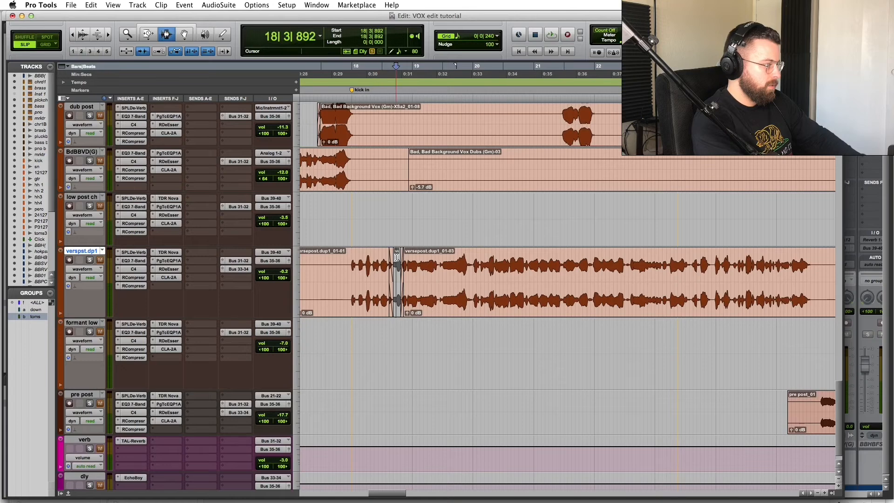
key(t)
key(t)
key(t)
click(514, 265)
key(Delete)
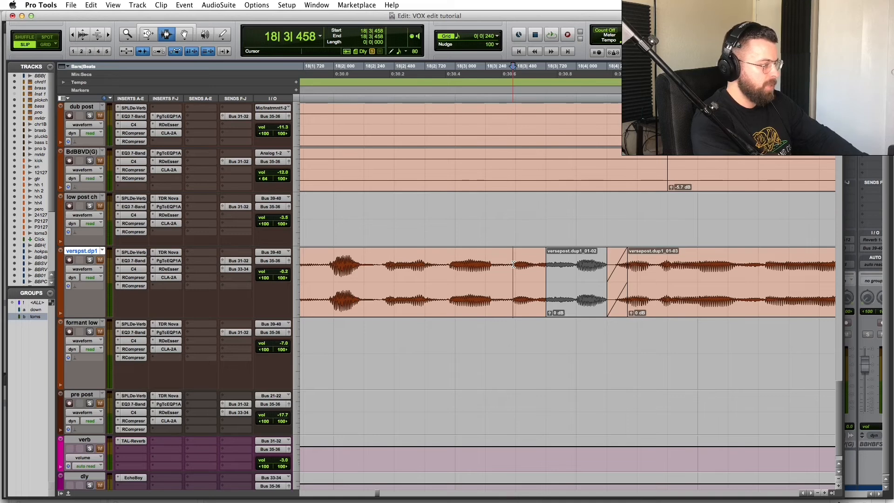
key(g)
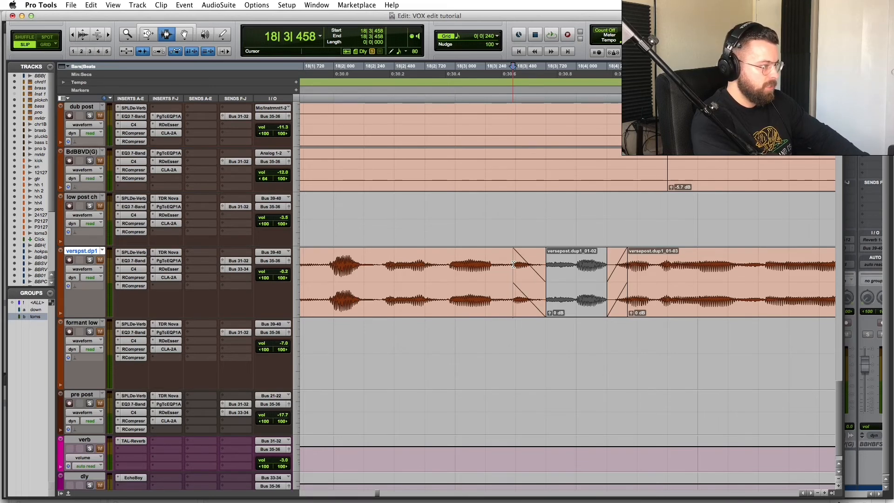
Step: Replace the crossfade between clips 01-02 and 01-03 with a fade-in at the start of versepost.dup1_01-03
click(624, 274)
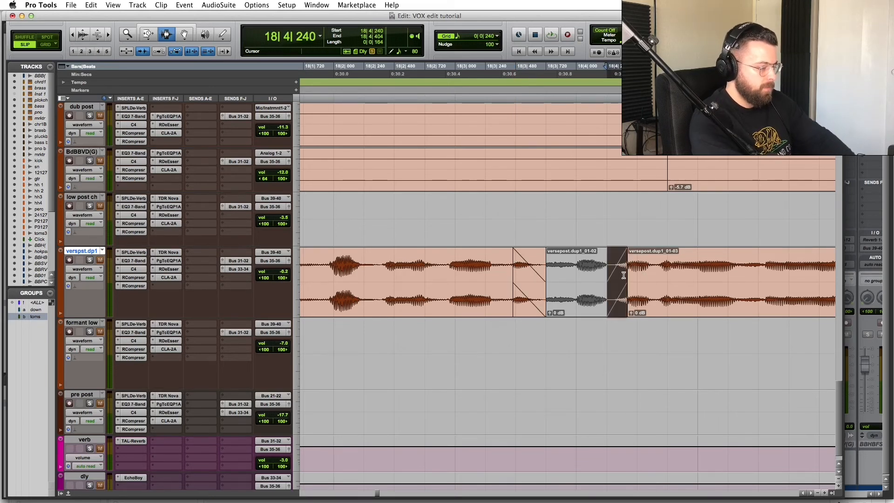
key(Delete)
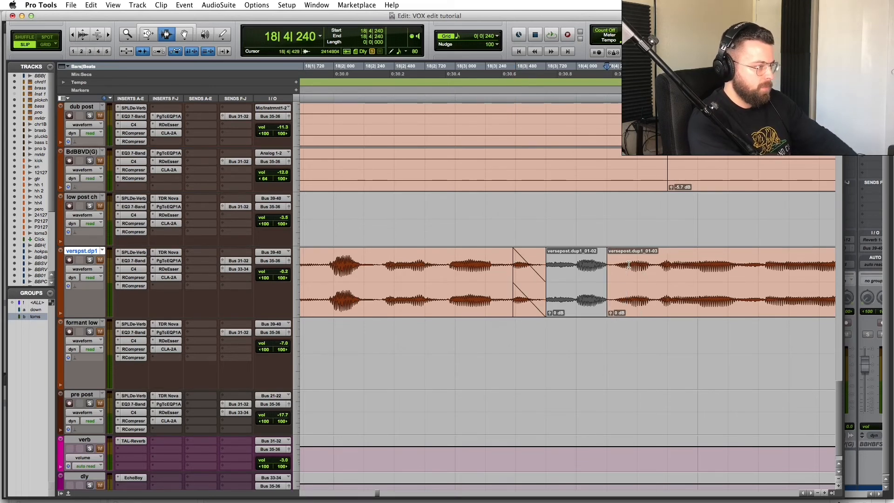
click(628, 265)
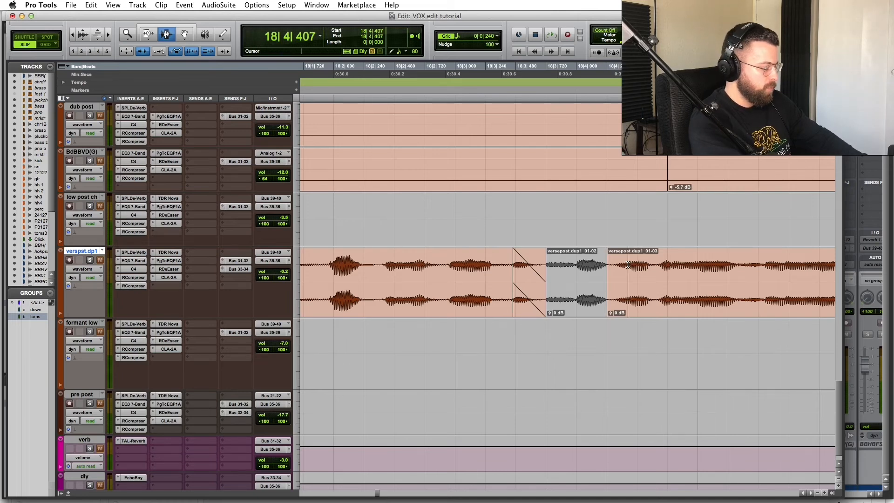
key(d)
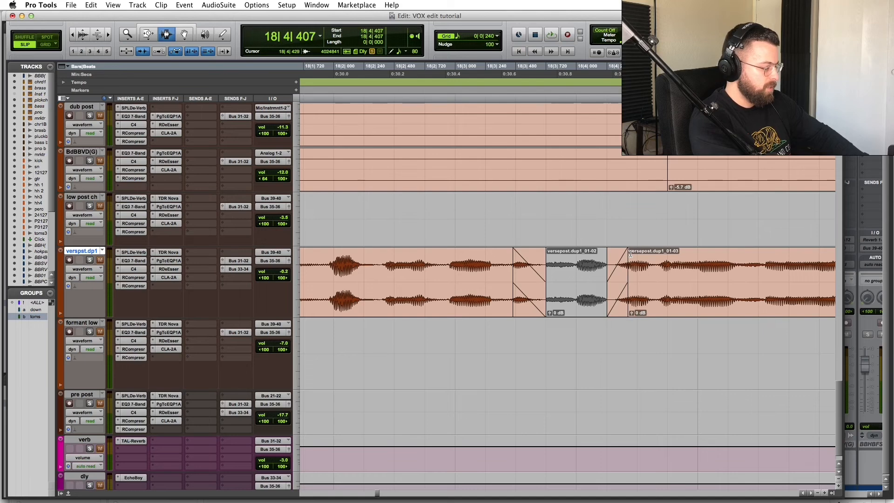
Step: Zoom out, then zoom in around an insertion point on the whisper track
key(r)
key(r)
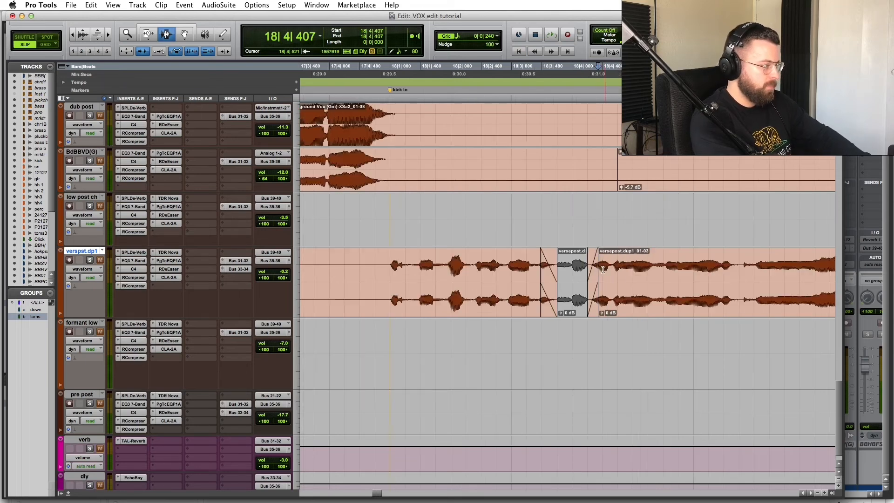
scroll(624, 243, up, 3)
key(r)
key(r)
click(717, 242)
key(t)
key(t)
key(t)
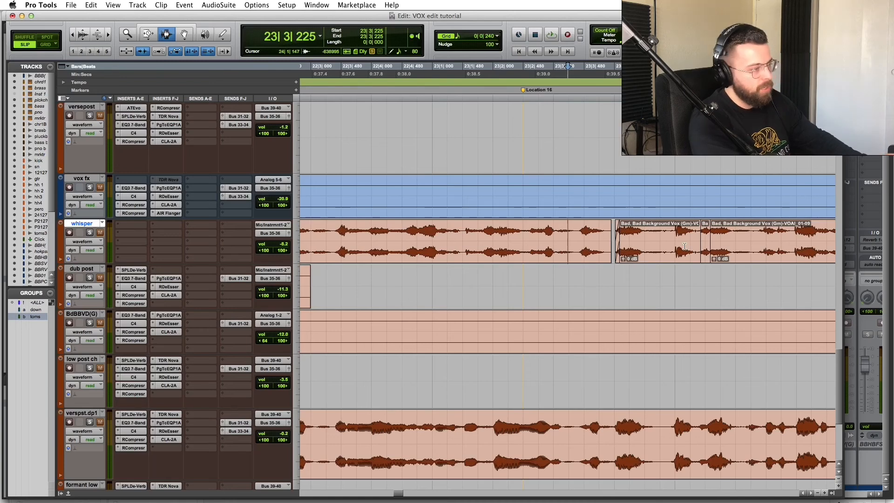
Step: Fade out the whisper clip from a fine-tuned start point to its end
click(595, 233)
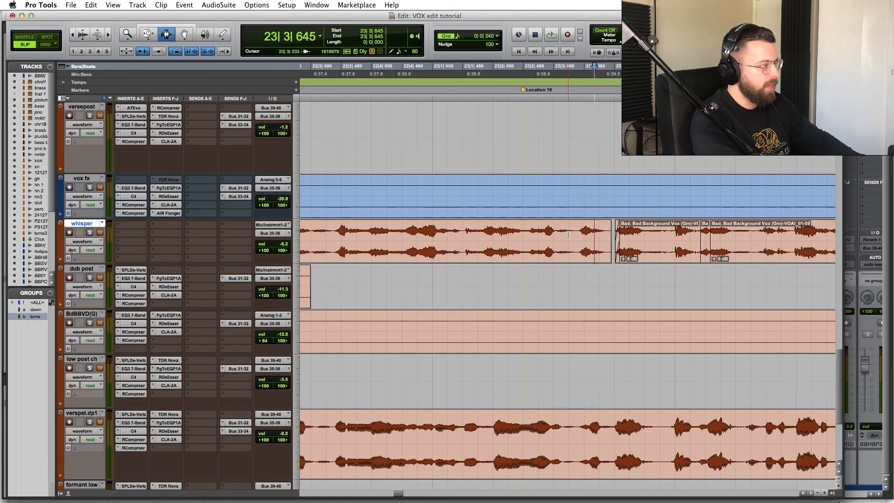
click(597, 232)
click(600, 231)
key(g)
Step: Crossfade the selected range across the next whisper clip boundary
click(716, 240)
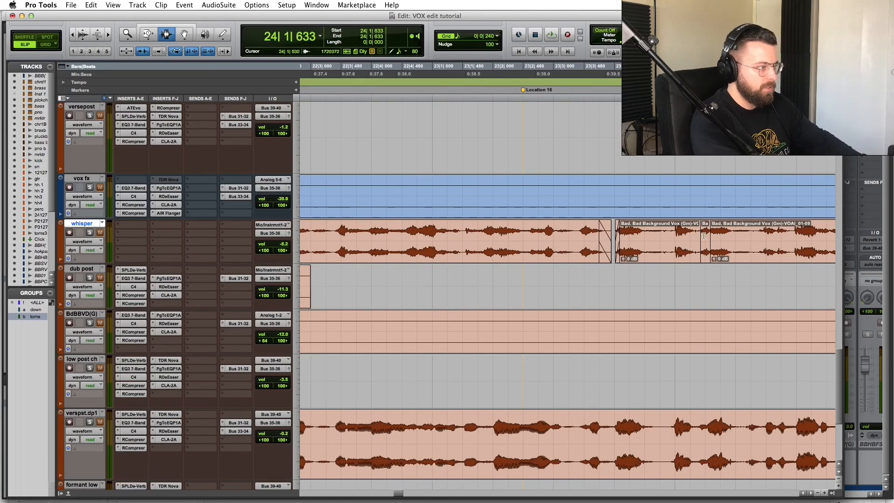
drag(703, 236, 713, 233)
key(f)
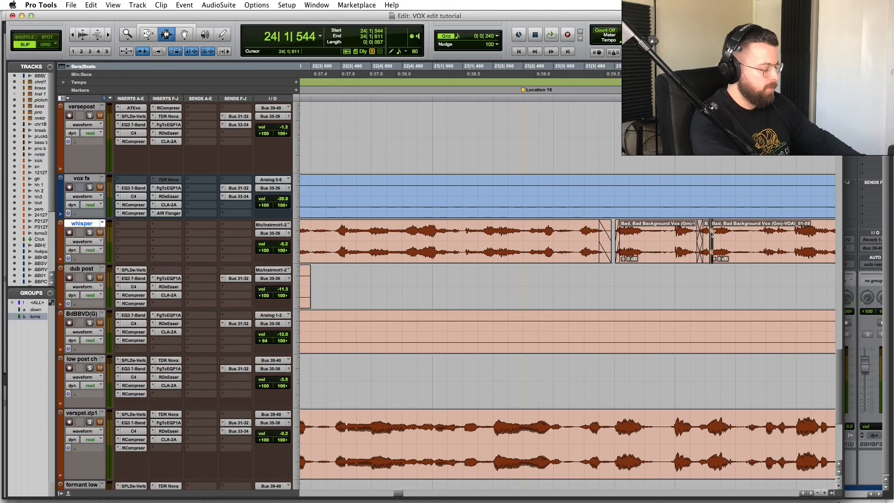
scroll(713, 234, right, 5)
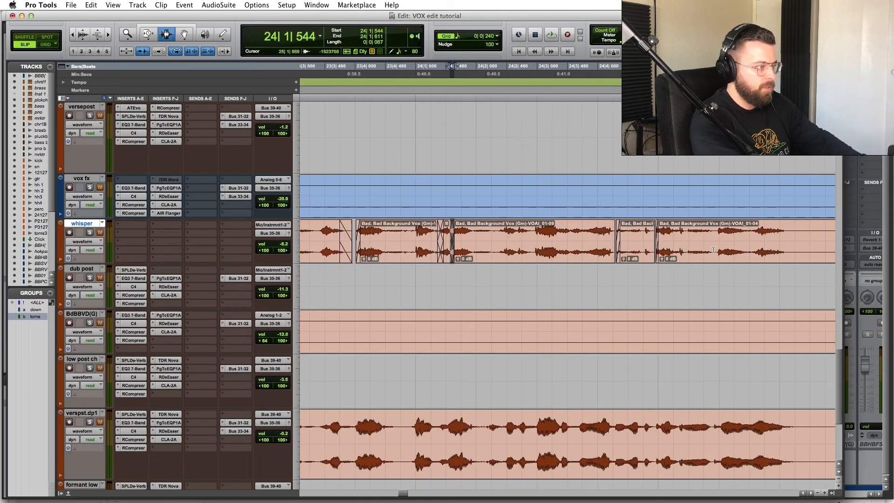
key(f)
Step: Redo a whisper clip's fade-in to a new end point and delete the following clip's fade
click(617, 234)
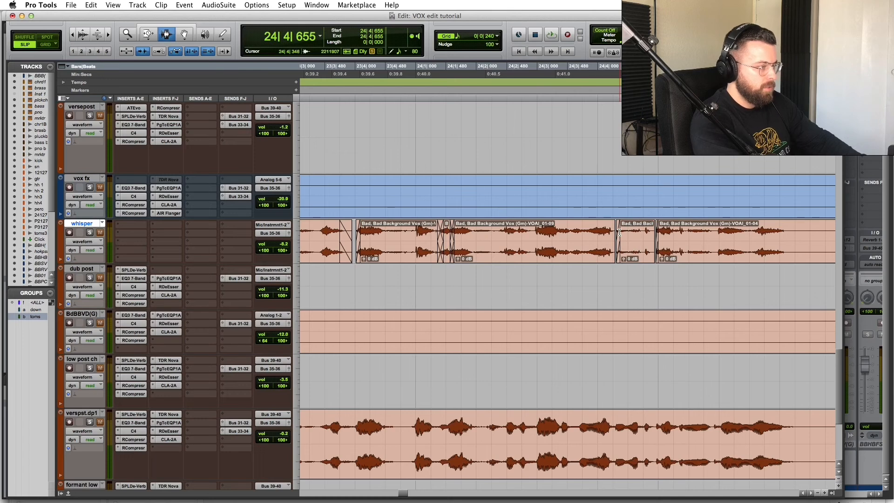
double_click(620, 233)
key(Delete)
click(620, 232)
key(d)
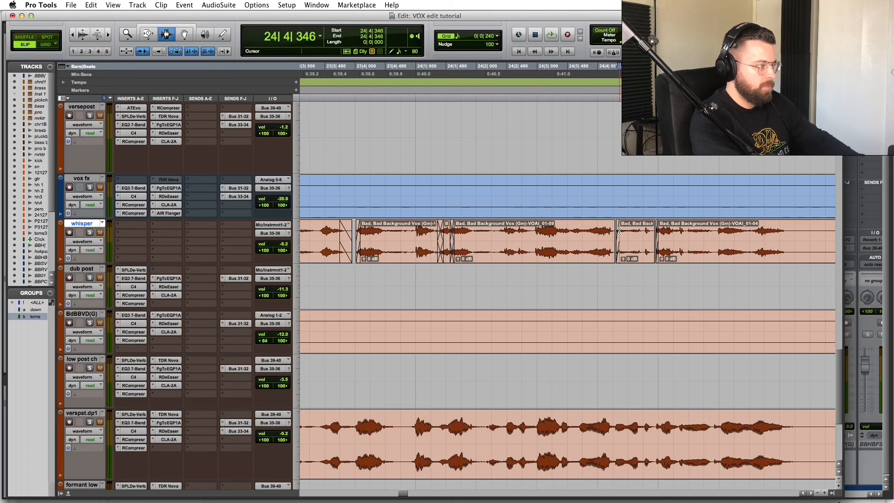
double_click(657, 234)
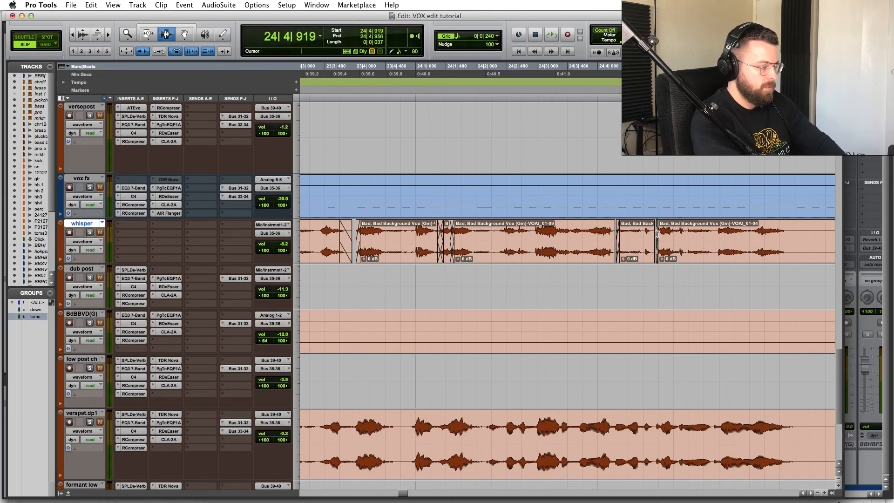
key(Delete)
Step: Play back the whisper track to audition the fade edits
click(579, 230)
key(space)
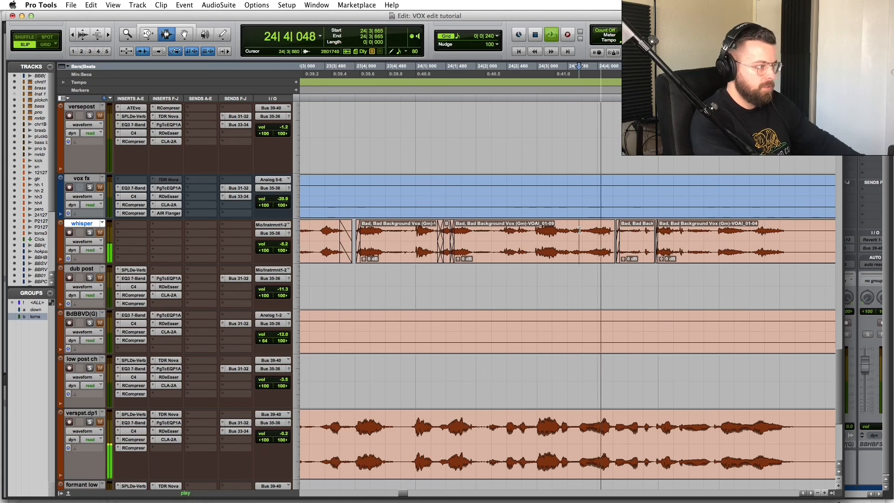
key(space)
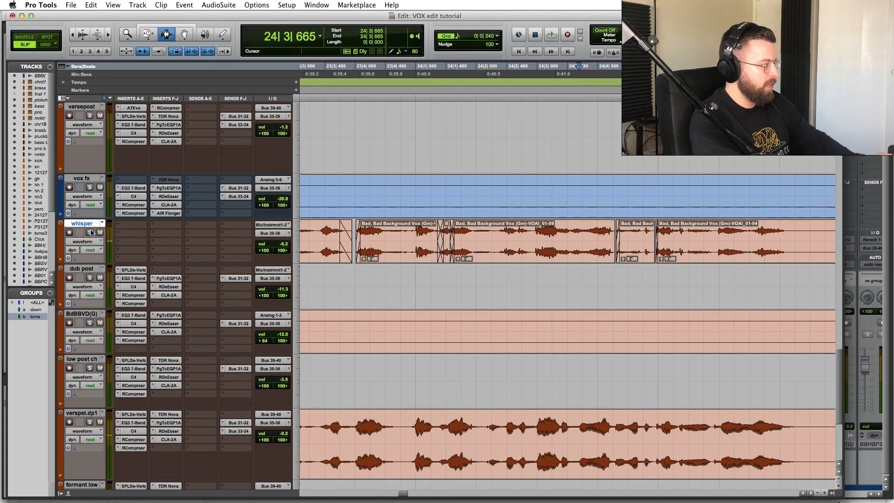